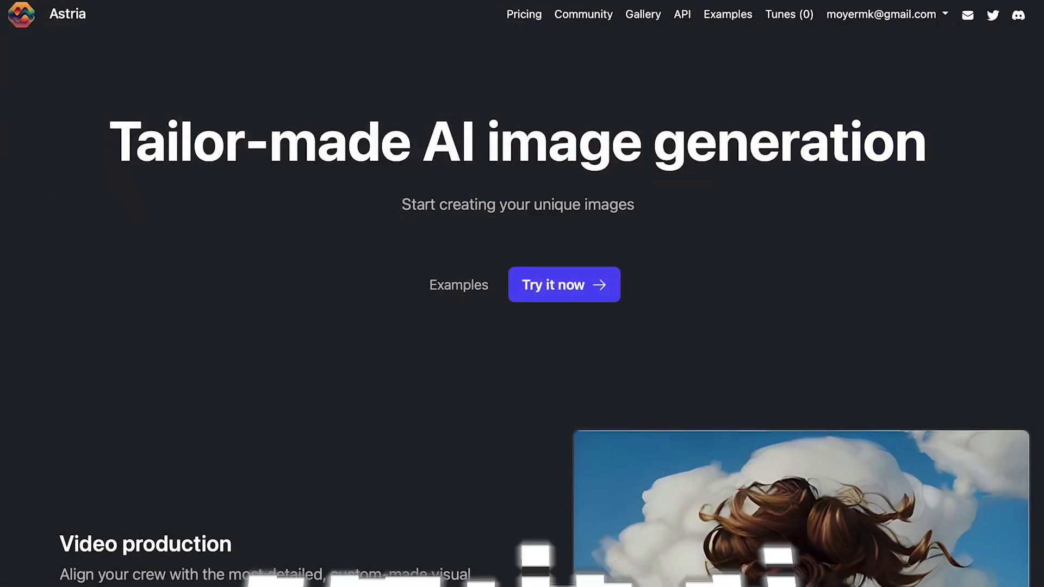
Look through the training photos, then start downloading the 34674-sd15.ckpt checkpoint and check its progress
scroll(522, 293, "down", 3)
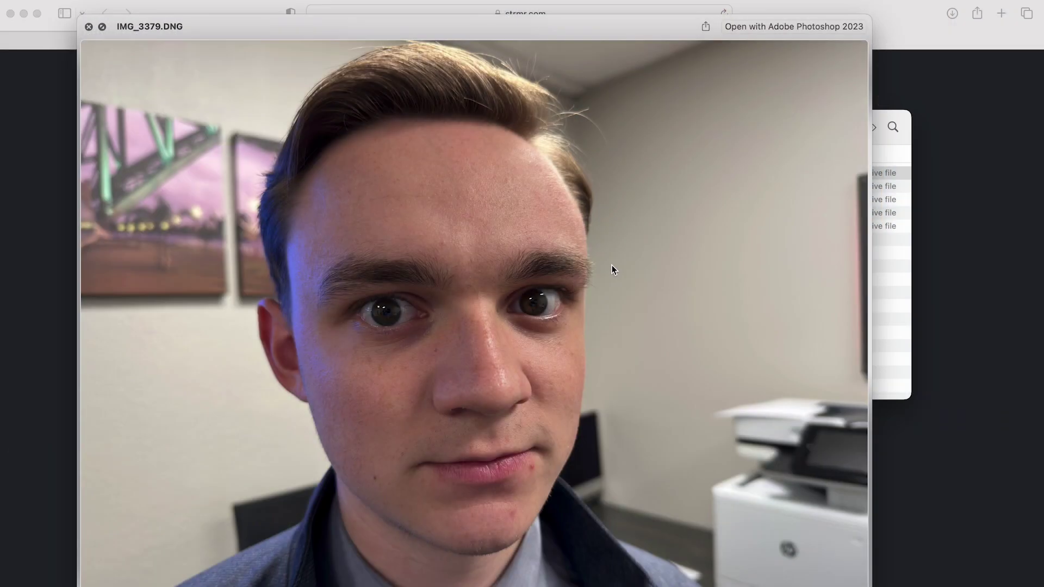
key("Down")
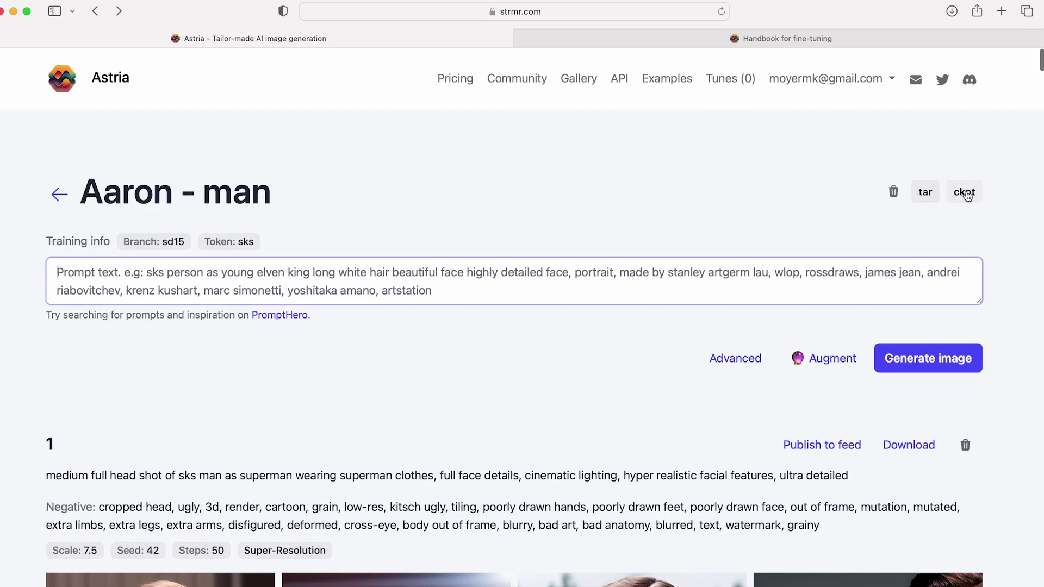
left_click(966, 193)
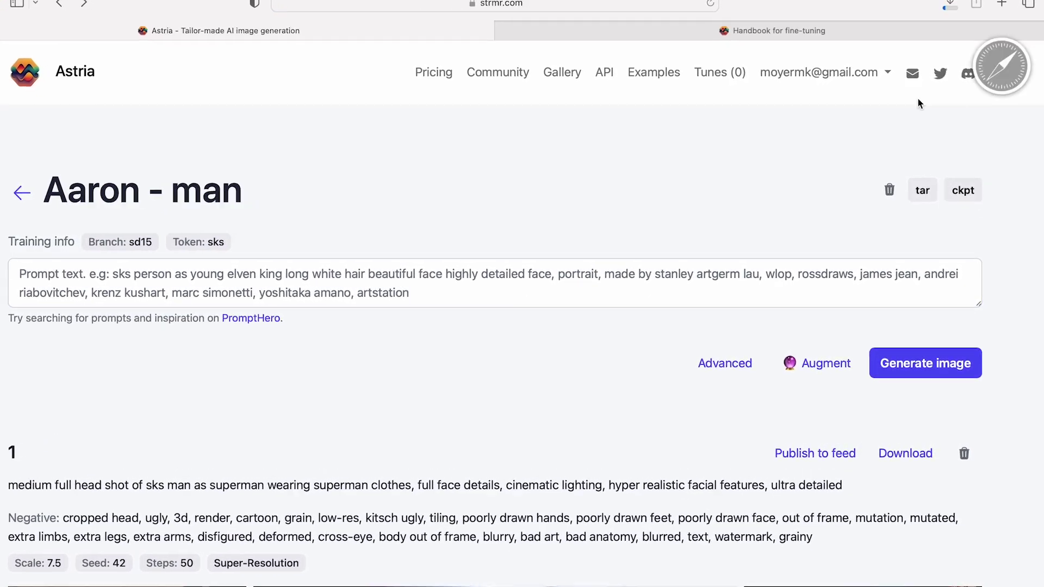
left_click(948, 5)
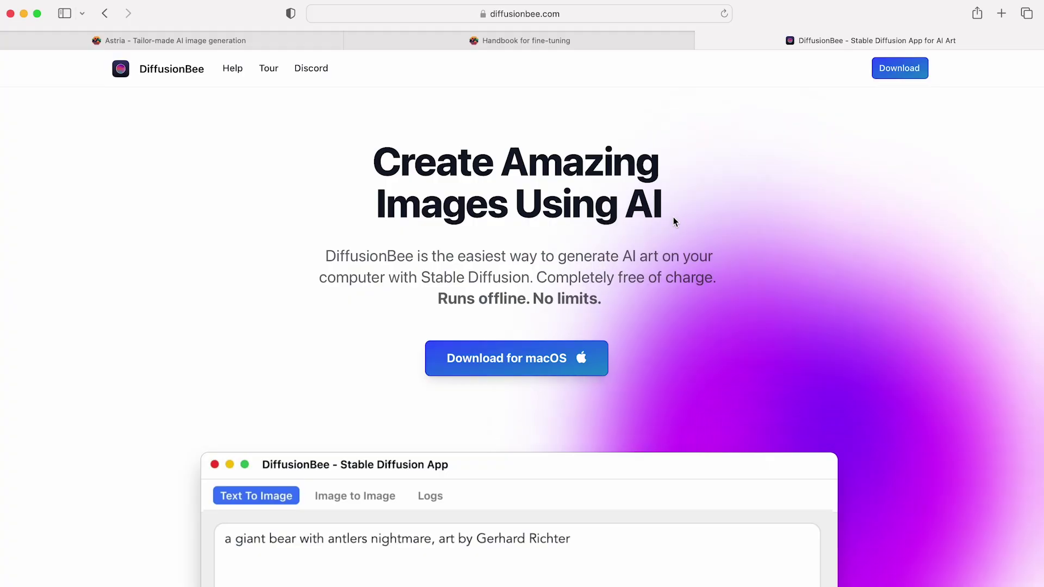
Scroll the diffusionbee.com page down to the Download for macOS button
scroll(673, 218, "down", 10)
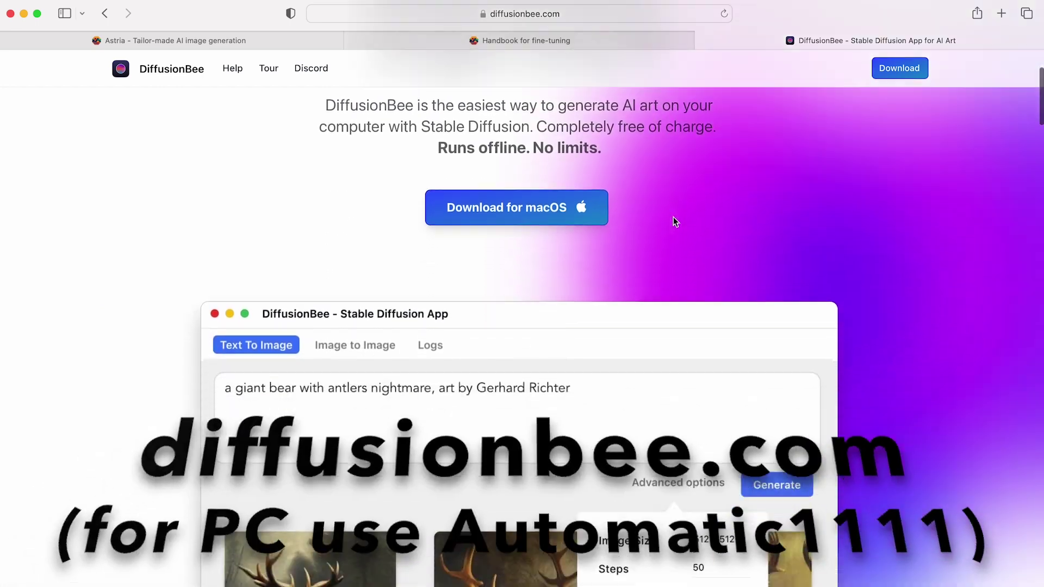
scroll(673, 222, "down", 20)
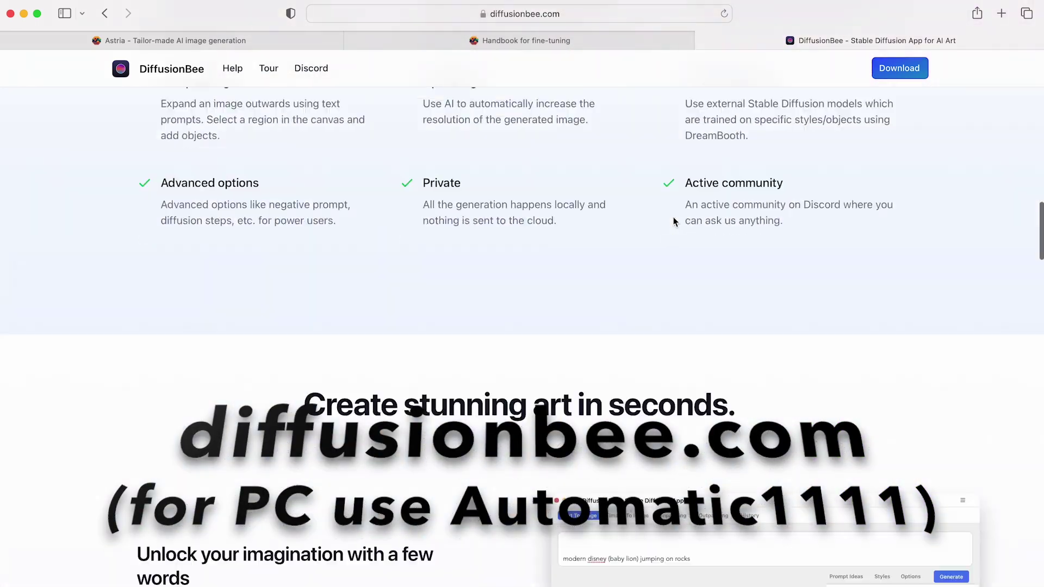
scroll(673, 222, "down", 12)
scroll(794, 248, "down", 20)
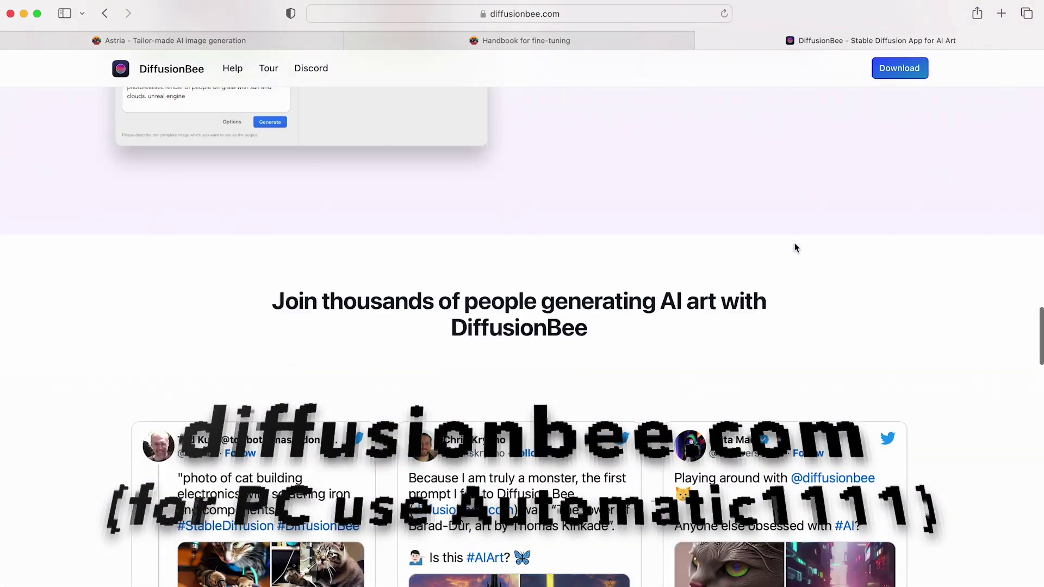
scroll(795, 248, "down", 11)
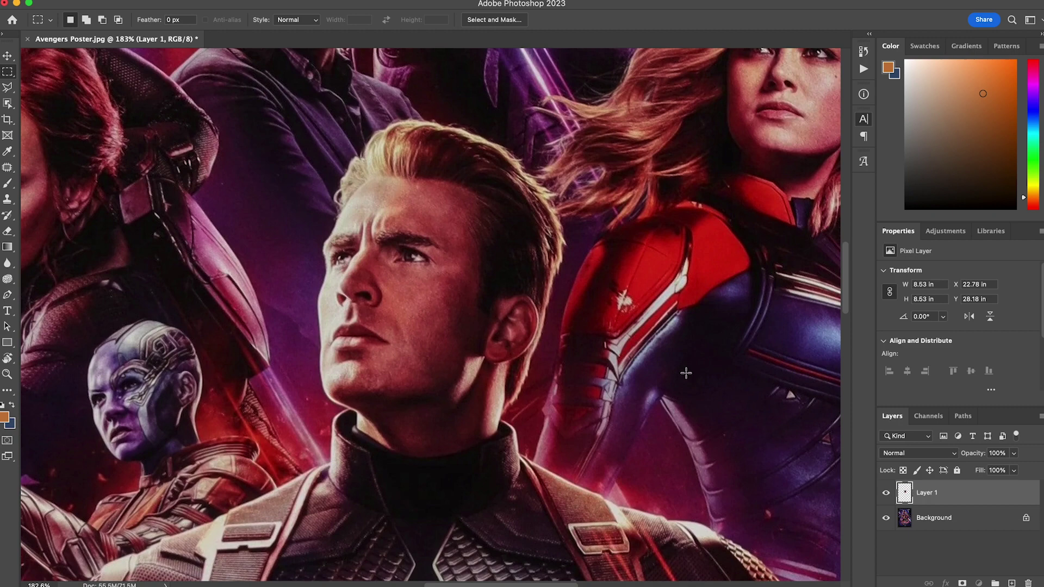
Create a 614×614 document from the Clipboard preset and paste the copied Captain America face
key("super+n")
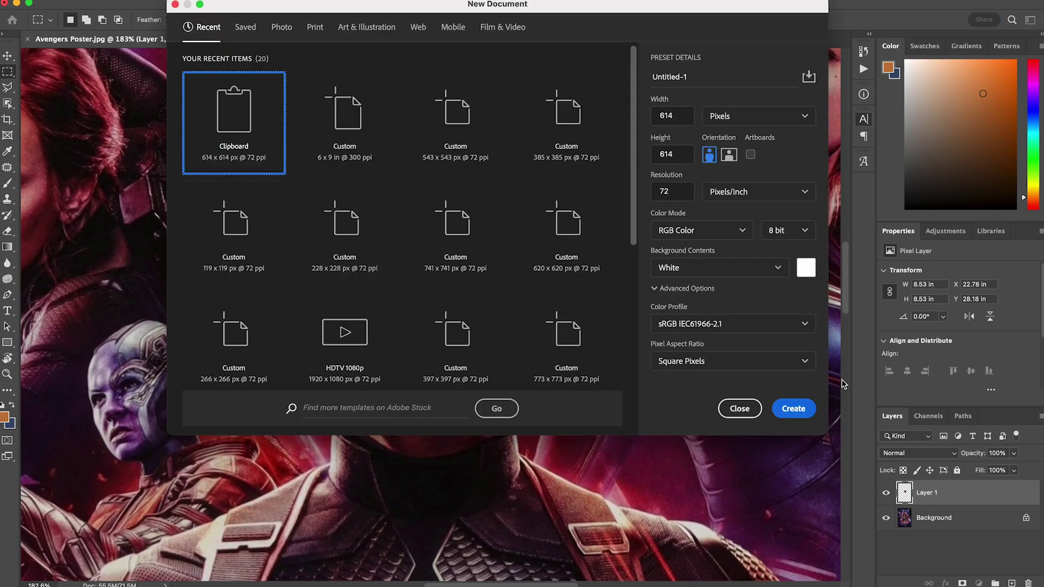
left_click(795, 409)
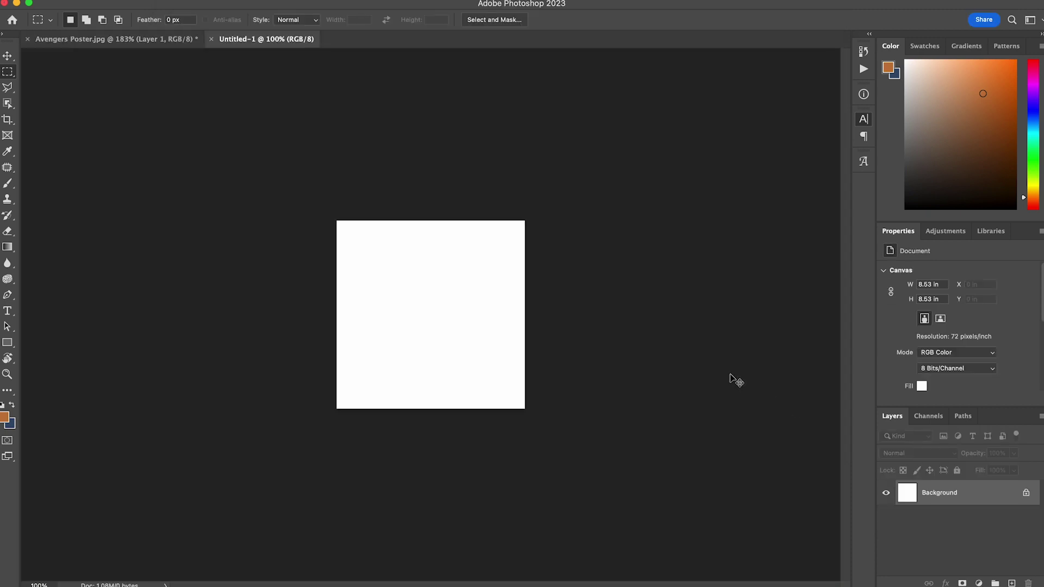
key("super+v")
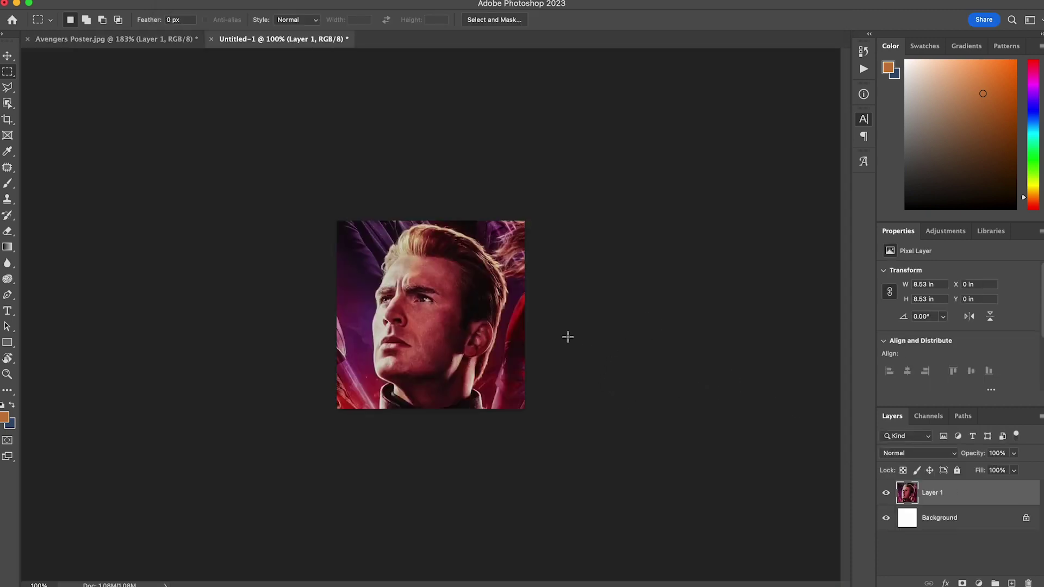
Export the image as captain.png into the Swap a Face folder
key("alt+shift+super+w")
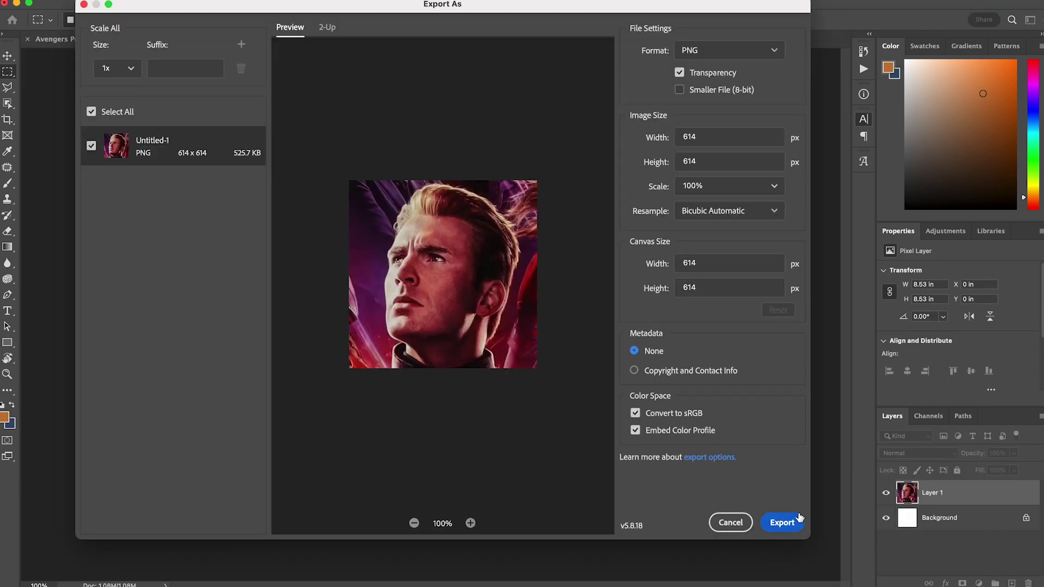
left_click(782, 523)
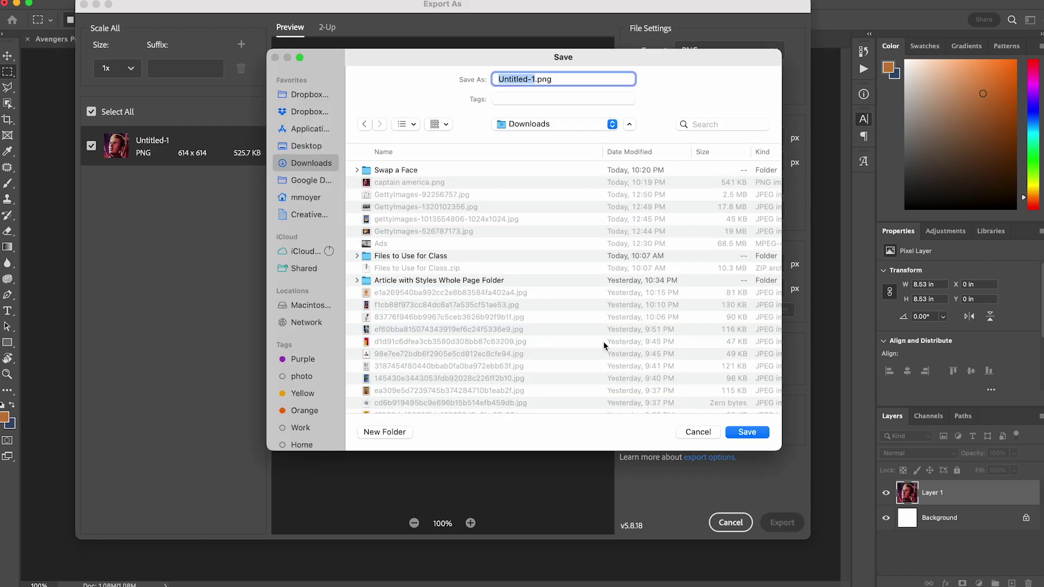
double_click(407, 171)
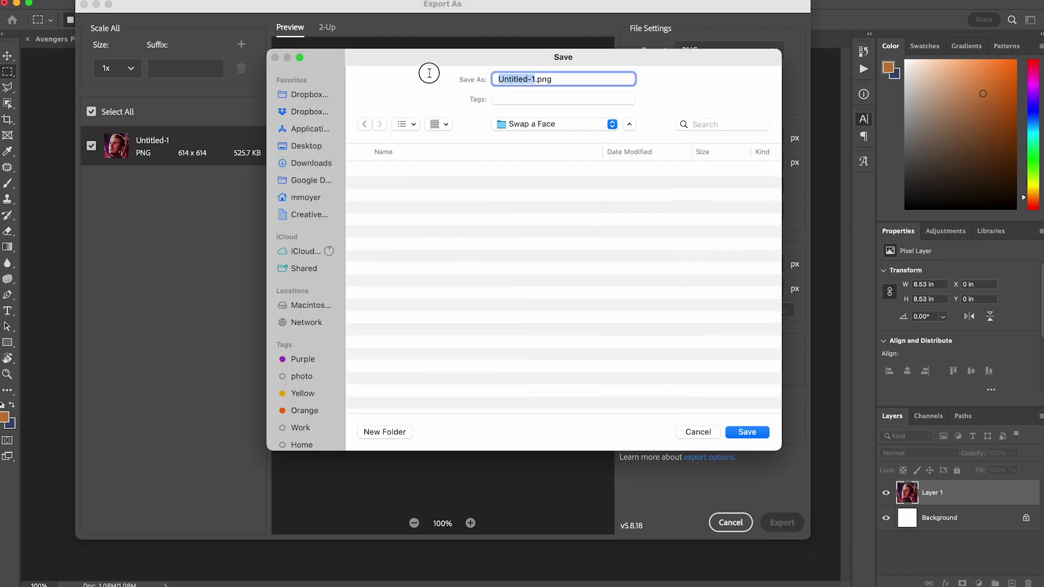
type("captain")
key("Return")
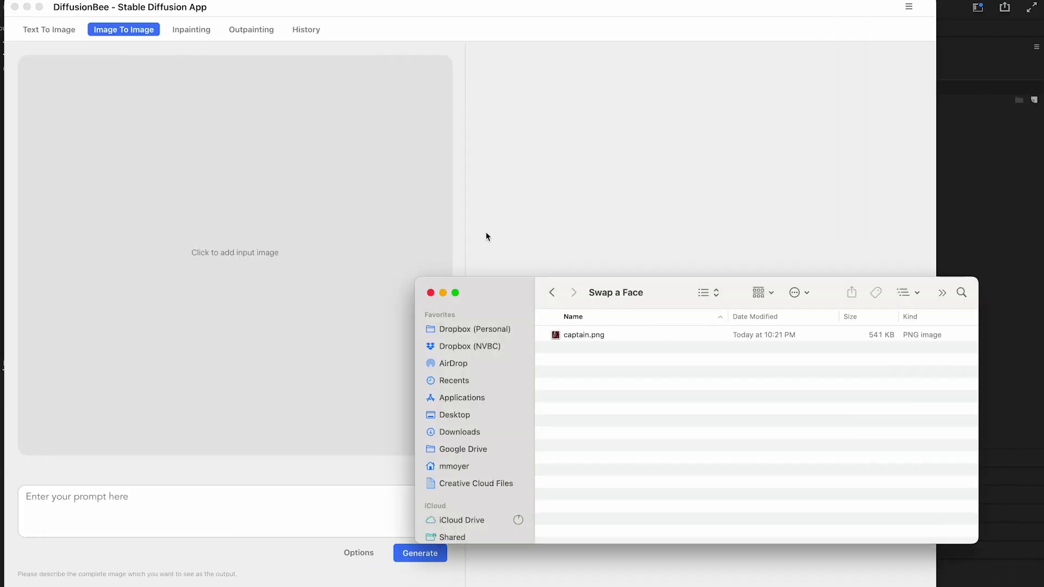
Load captain.png from Finder as DiffusionBee's Image To Image input
left_click(584, 335)
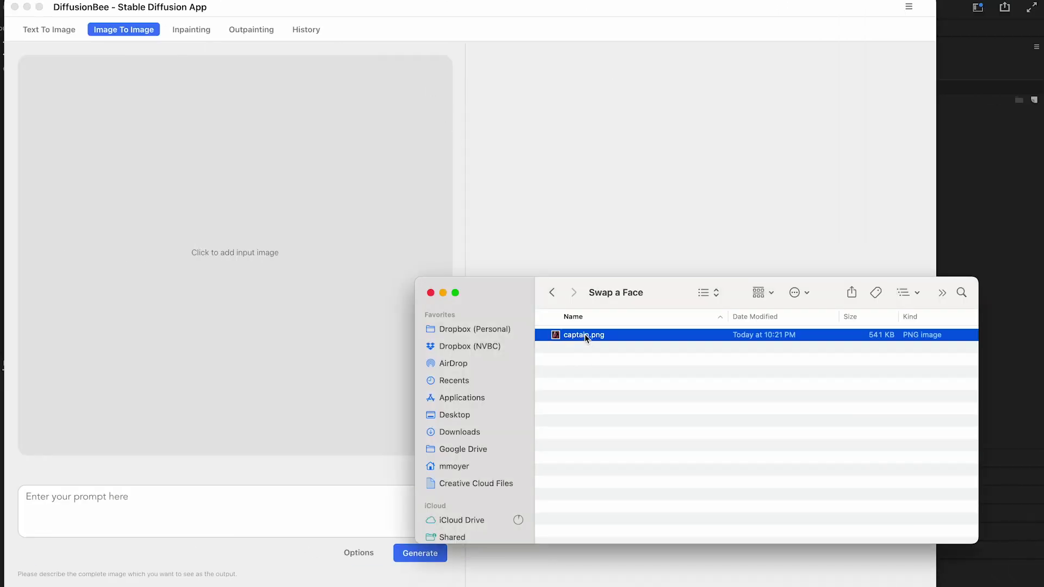
left_click_drag(291, 241, 293, 243)
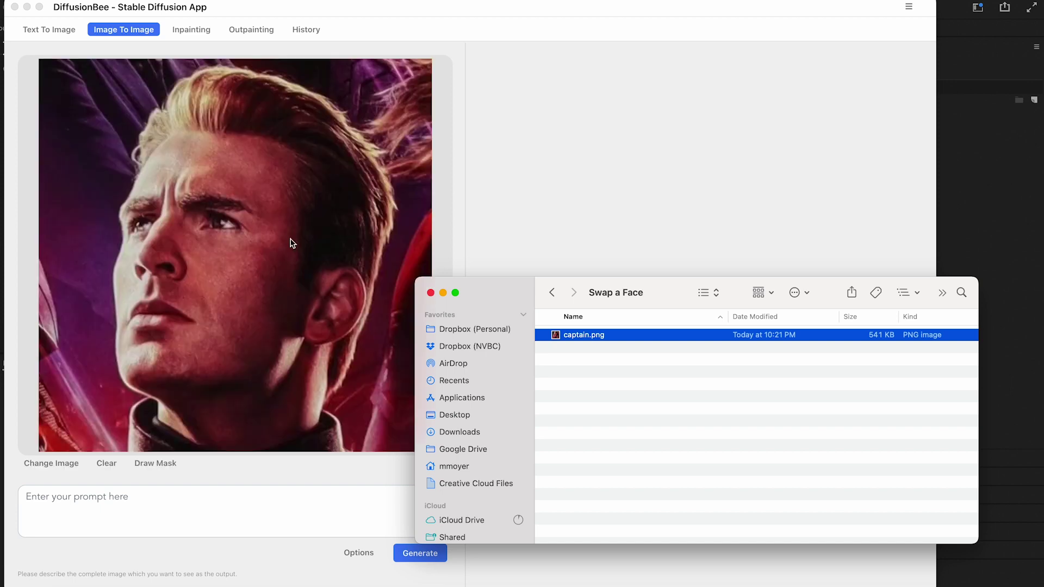
left_click(157, 475)
Paint a mask over Captain America's face and hair, then maximise the DiffusionBee window
left_click(159, 463)
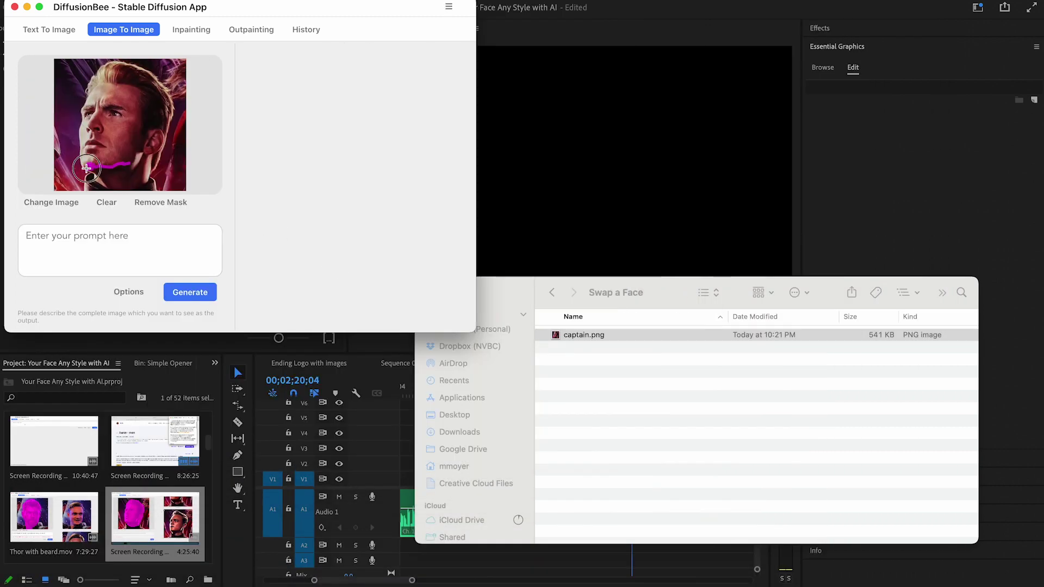
left_click_drag(99, 71, 83, 141)
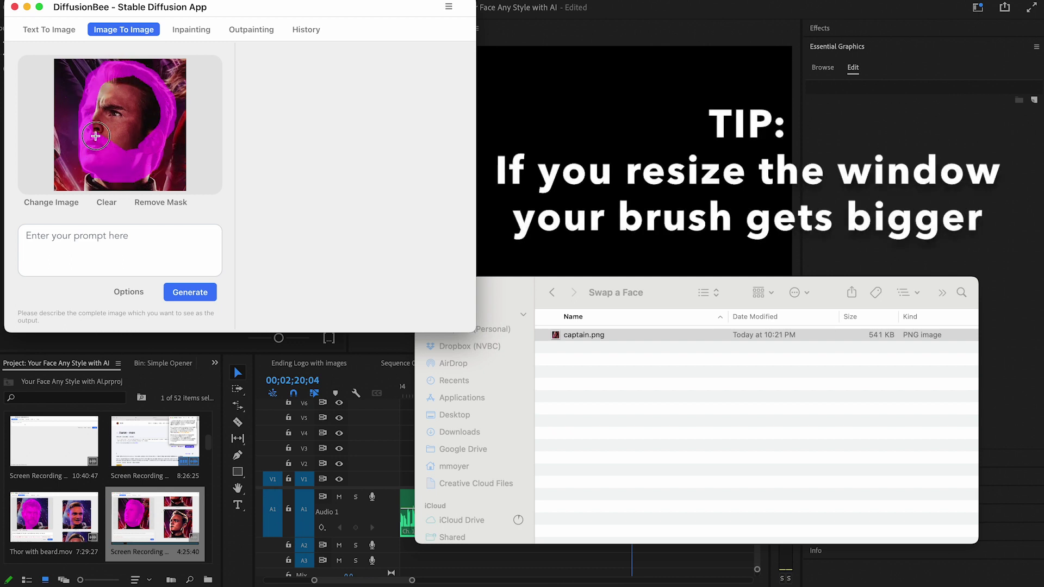
left_click_drag(96, 136, 105, 136)
left_click_drag(139, 81, 130, 116)
double_click(471, 326)
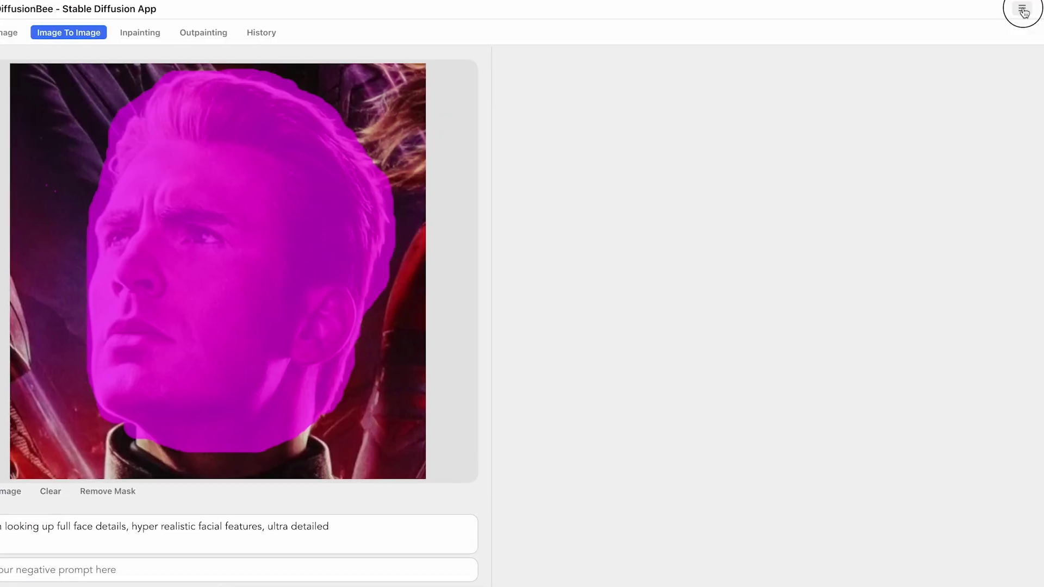
Open DiffusionBee's main options menu
left_click(1022, 10)
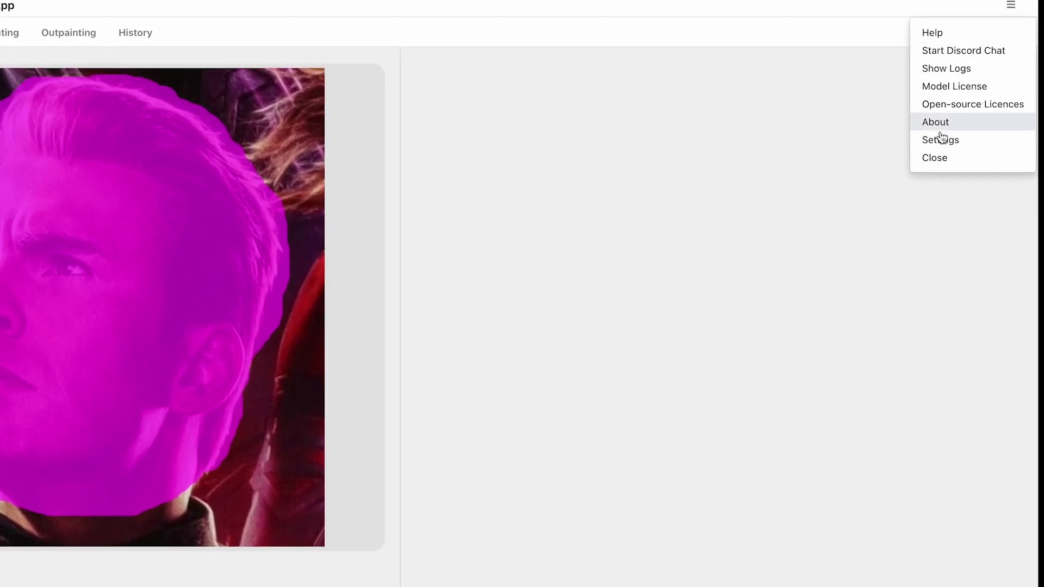
Add Aaron-sd15.ckpt from Downloads/AI Trained Model as a custom model, then return to Image To Image
left_click(942, 138)
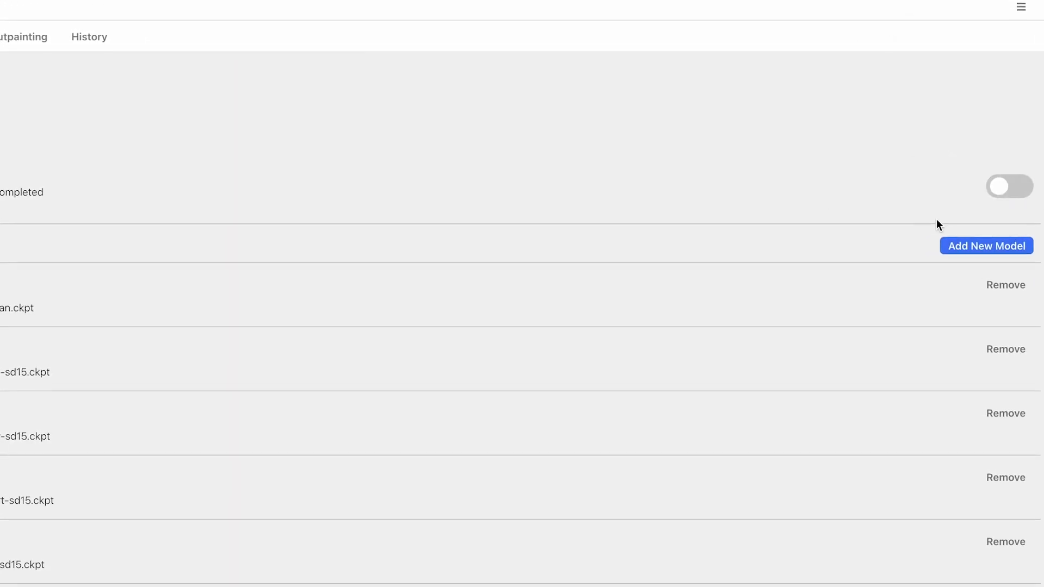
left_click(954, 248)
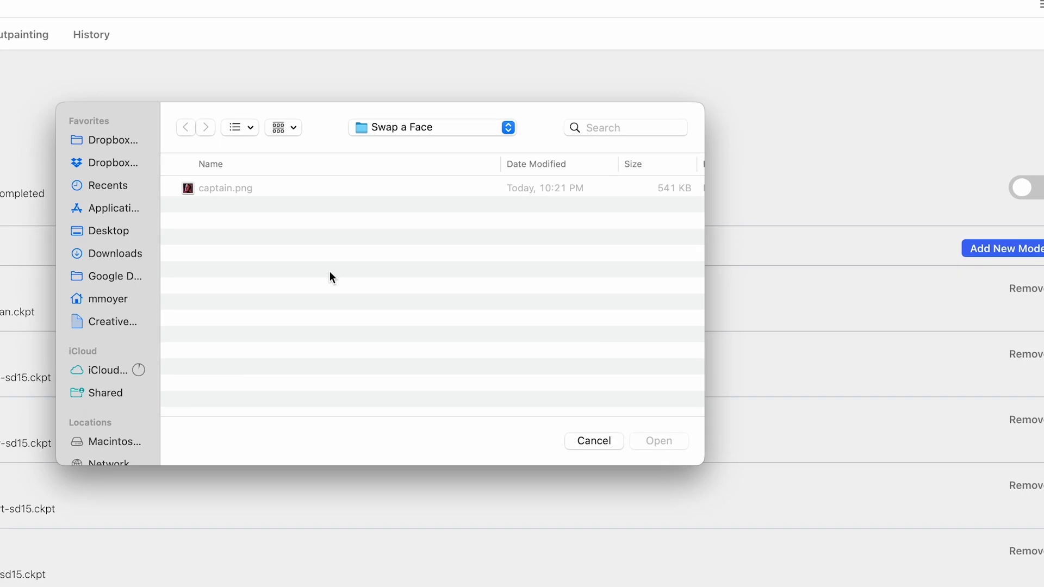
left_click(402, 126)
left_click(407, 141)
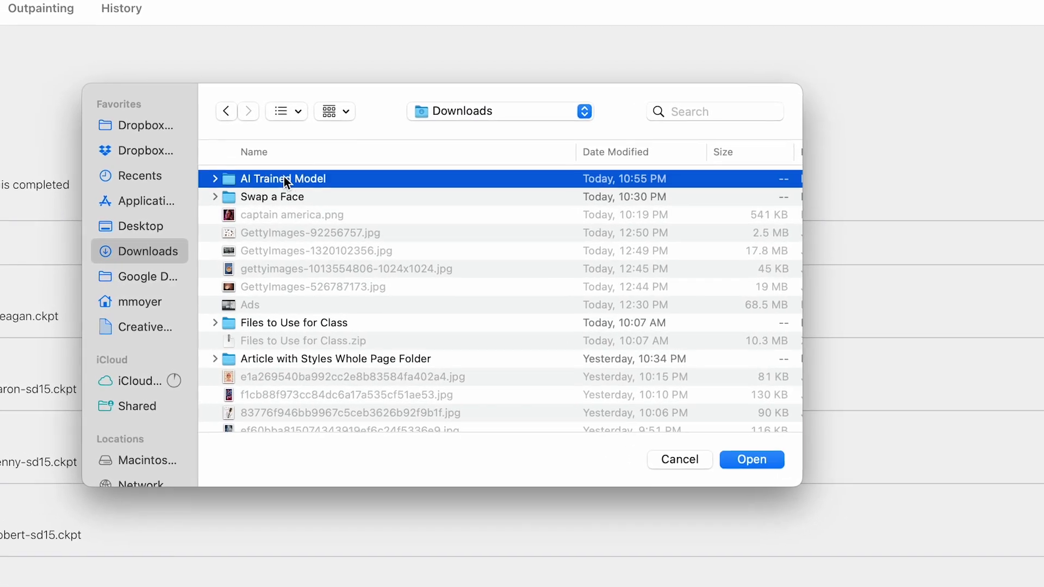
double_click(272, 183)
left_click(321, 177)
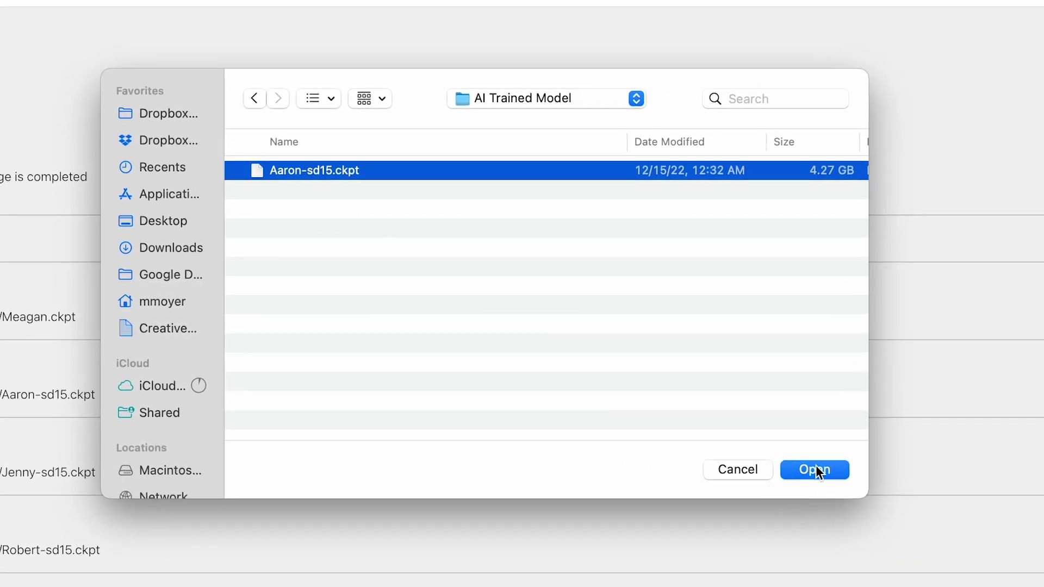
left_click(819, 472)
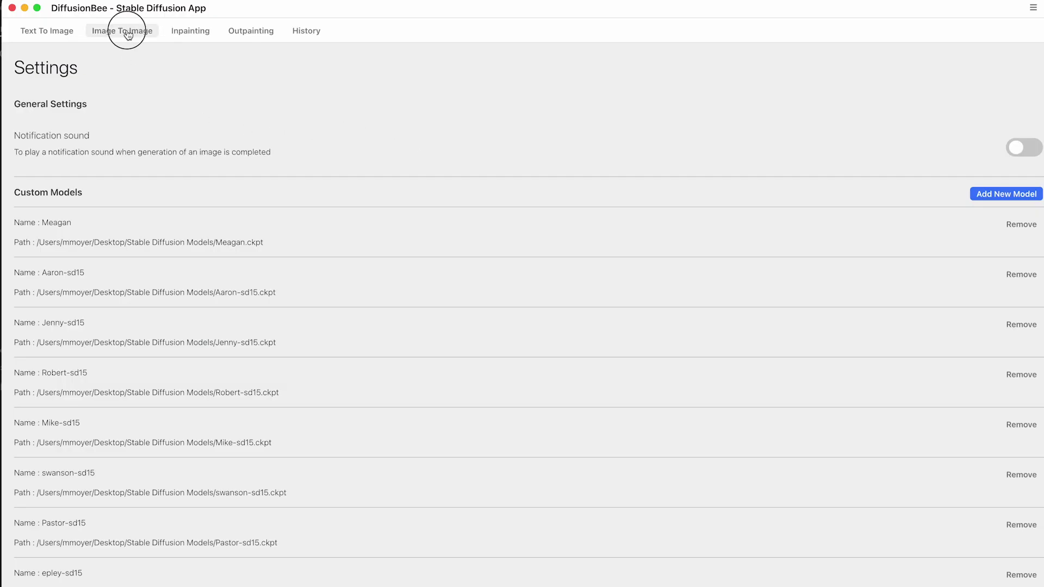
left_click(128, 33)
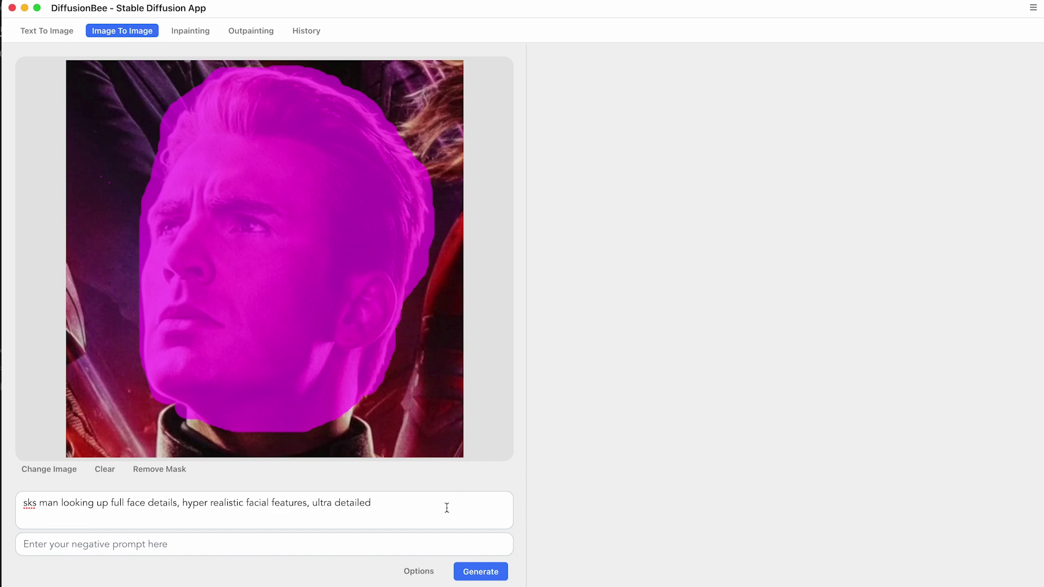
Set generation options to 15 images, 70 steps and guidance scale 15
left_click(423, 574)
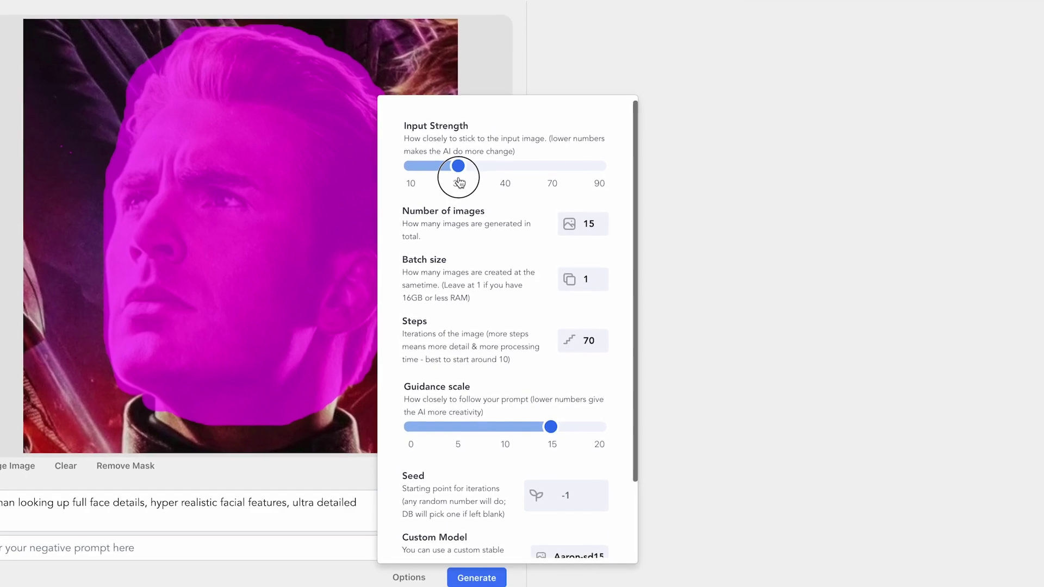
left_click(585, 224)
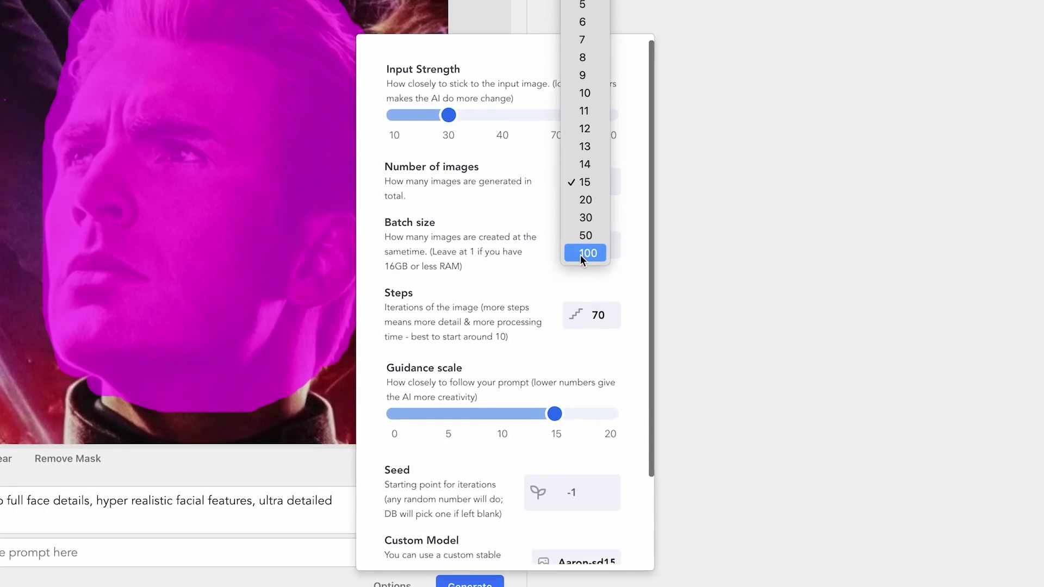
left_click(584, 182)
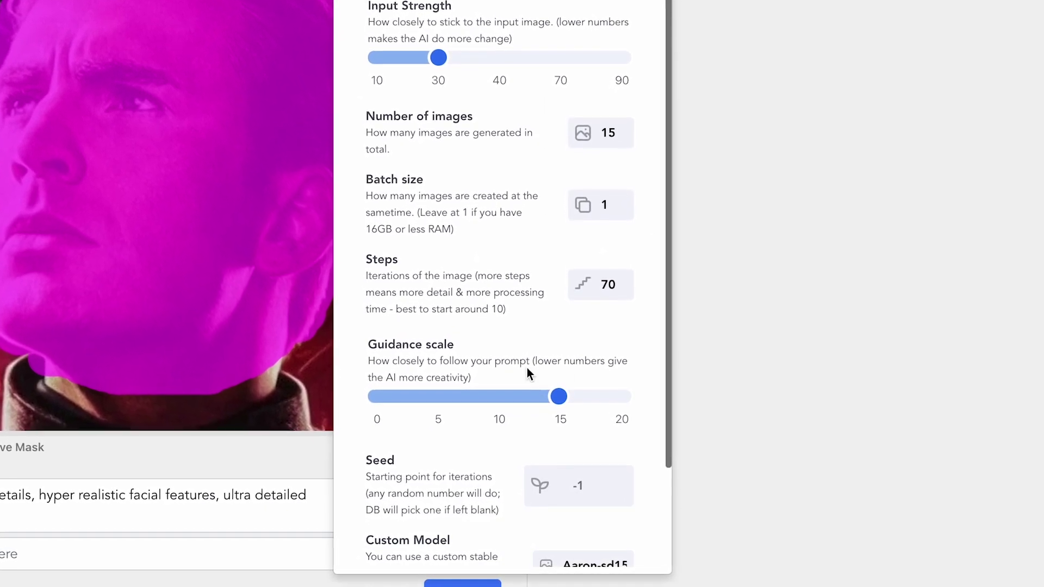
left_click(613, 270)
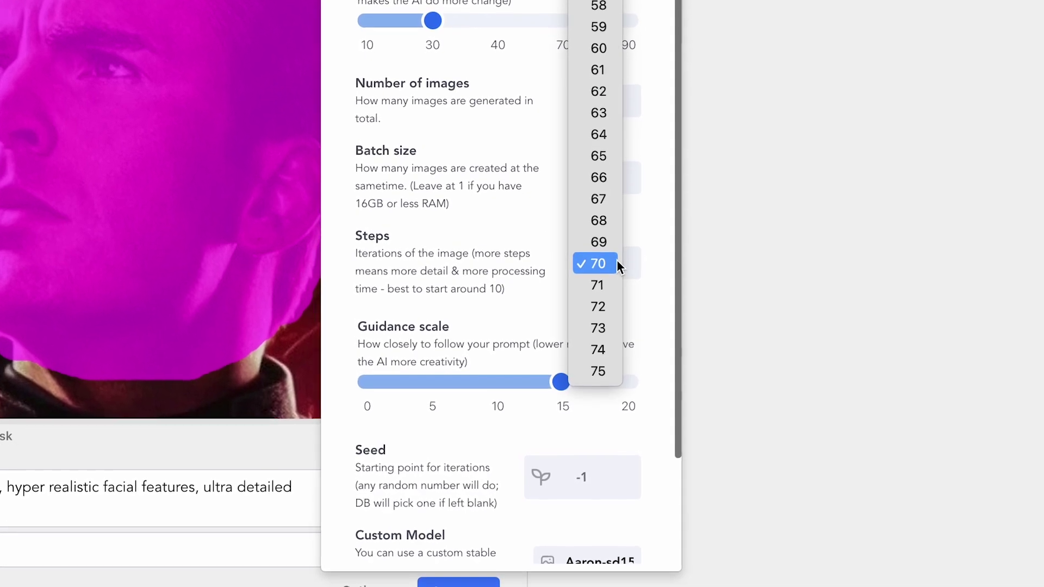
left_click(599, 258)
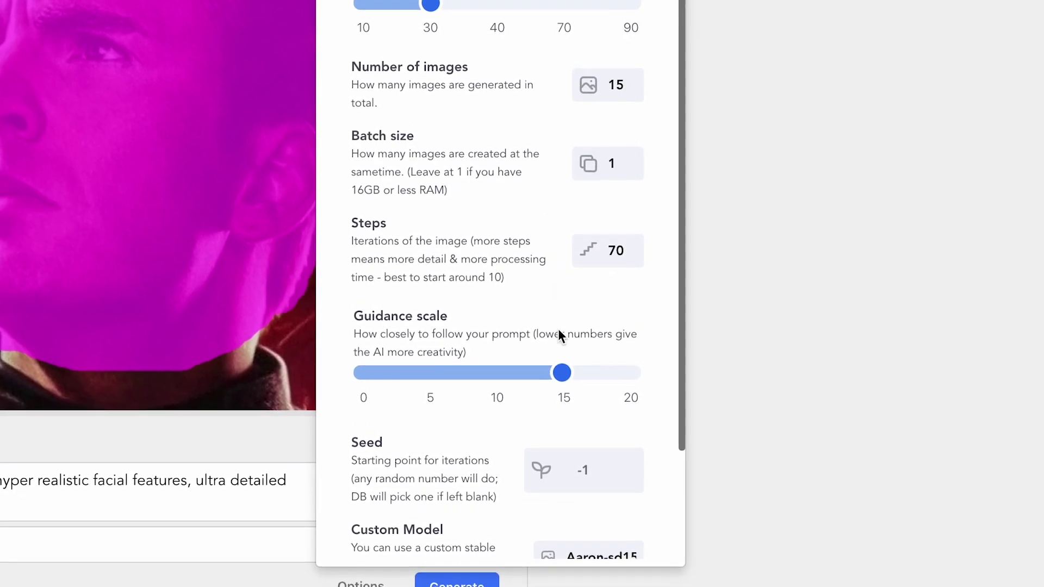
mouse_move(562, 377)
left_mouse_down()
mouse_move(625, 380)
mouse_move(500, 383)
mouse_move(566, 375)
mouse_move(568, 386)
mouse_move(566, 376)
left_mouse_up()
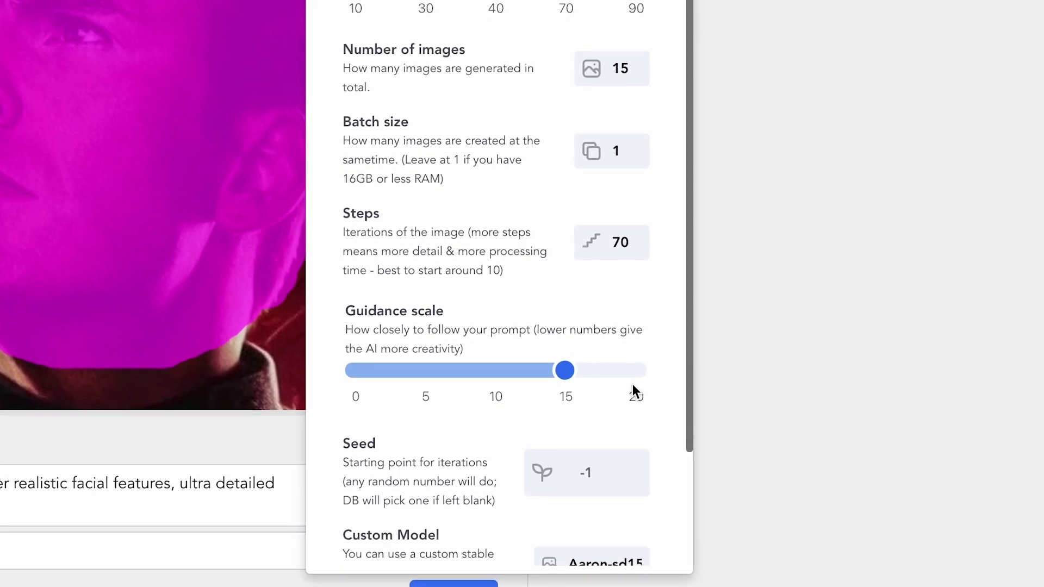
Choose the custom Aaron-sd15 face model instead of the Default model
scroll(632, 384, "down", 3)
left_click(604, 427)
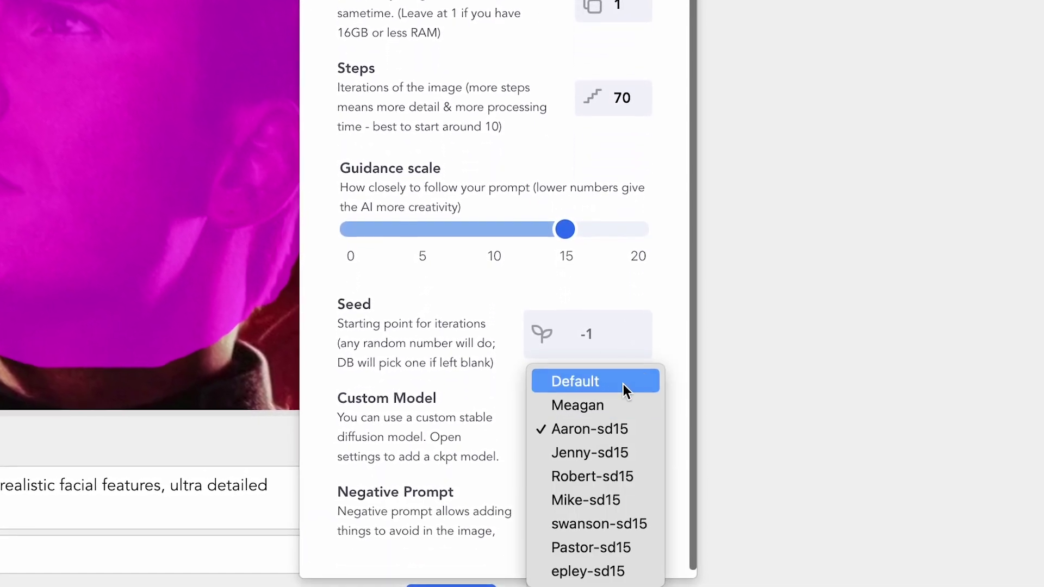
left_click(590, 381)
left_click(576, 429)
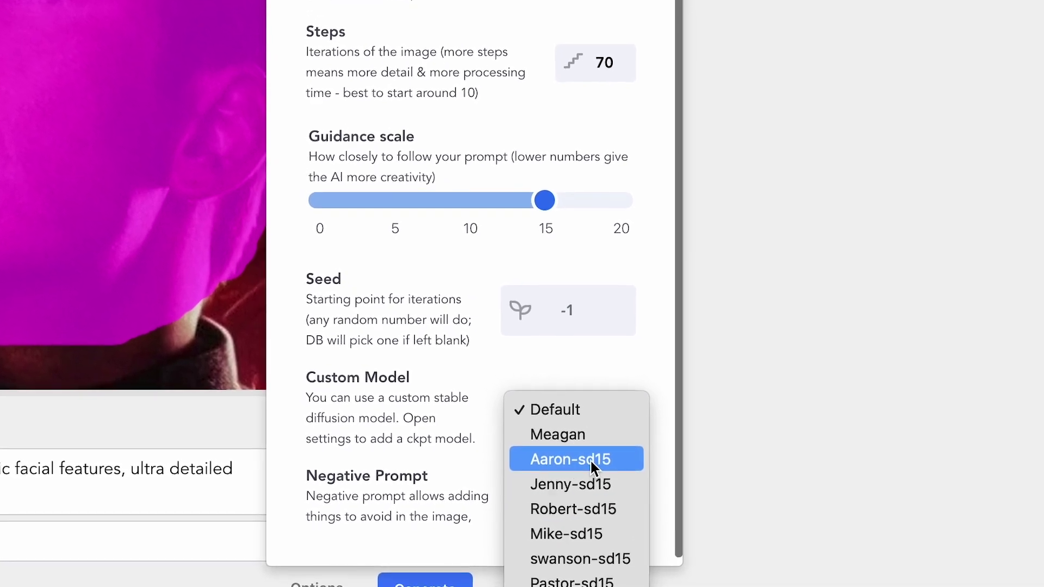
left_click(590, 465)
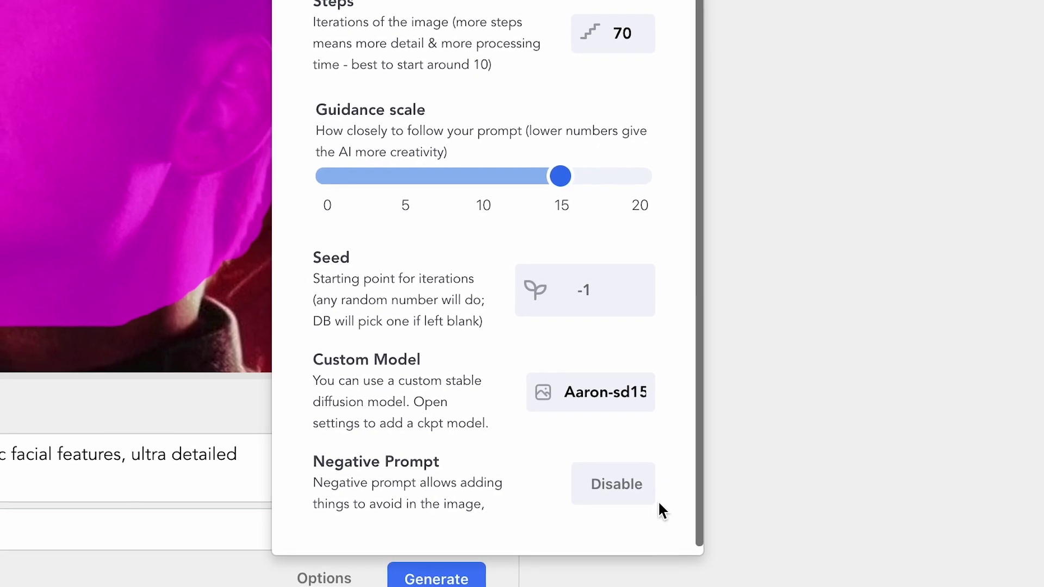
Enable the negative prompt and start typing the exclusions for deformities and blur
left_click(614, 487)
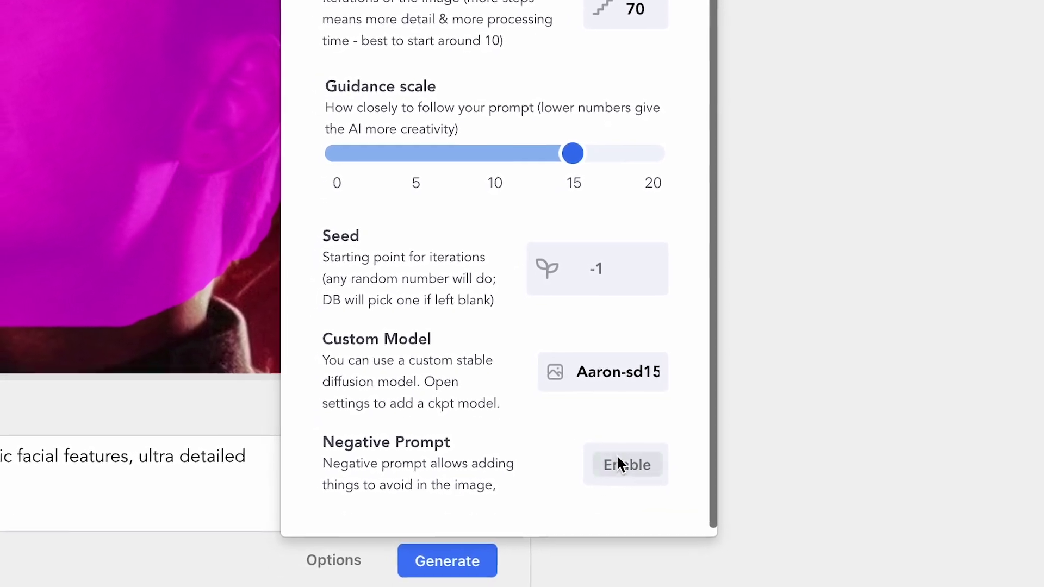
left_click(625, 486)
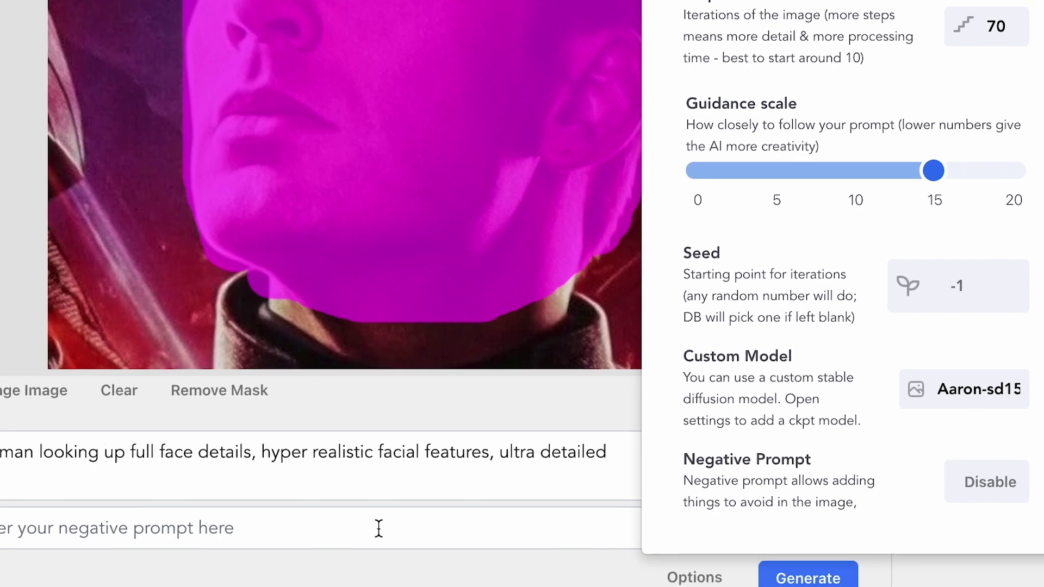
left_click(159, 527)
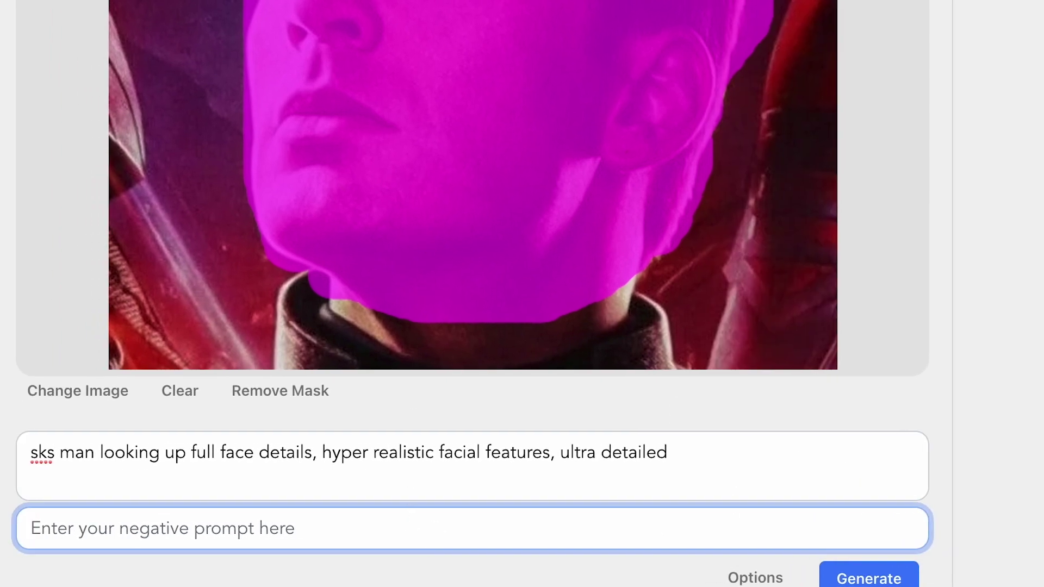
type("no")
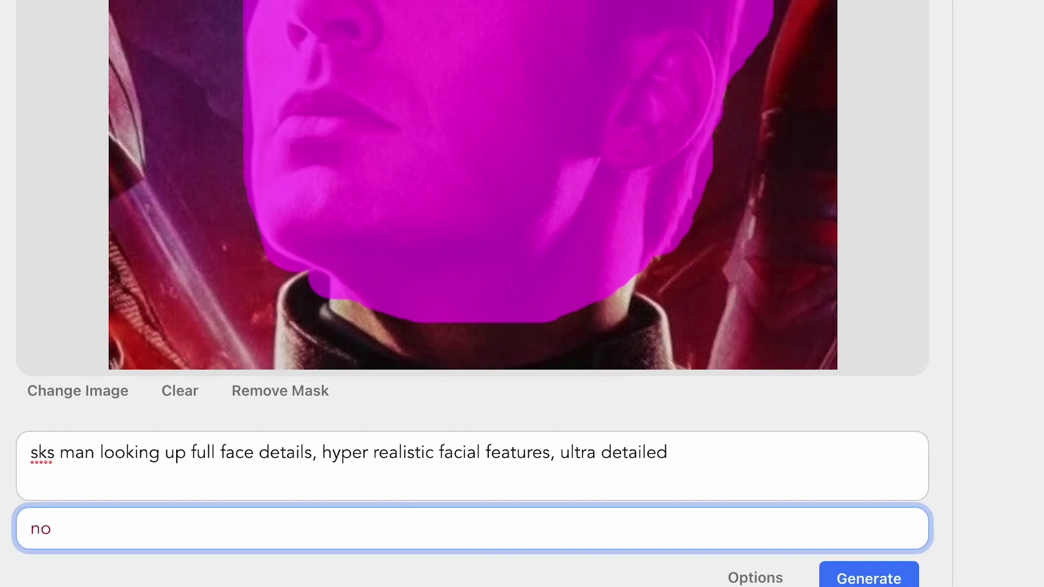
key("BackSpace")
key("BackSpace")
type("ha")
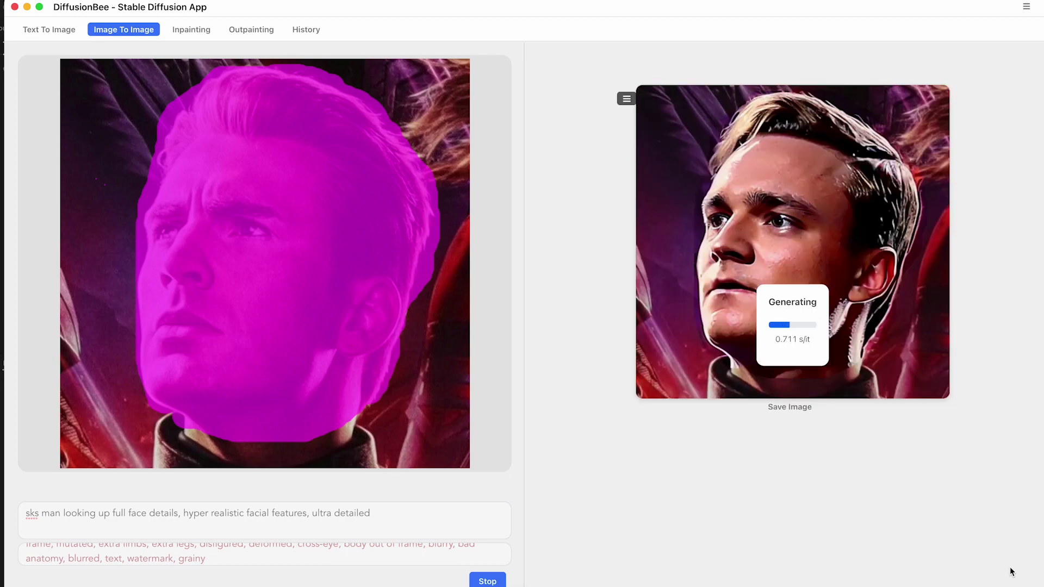
Browse the generated results and enlarge one face for a closer look
scroll(639, 218, "down", 10)
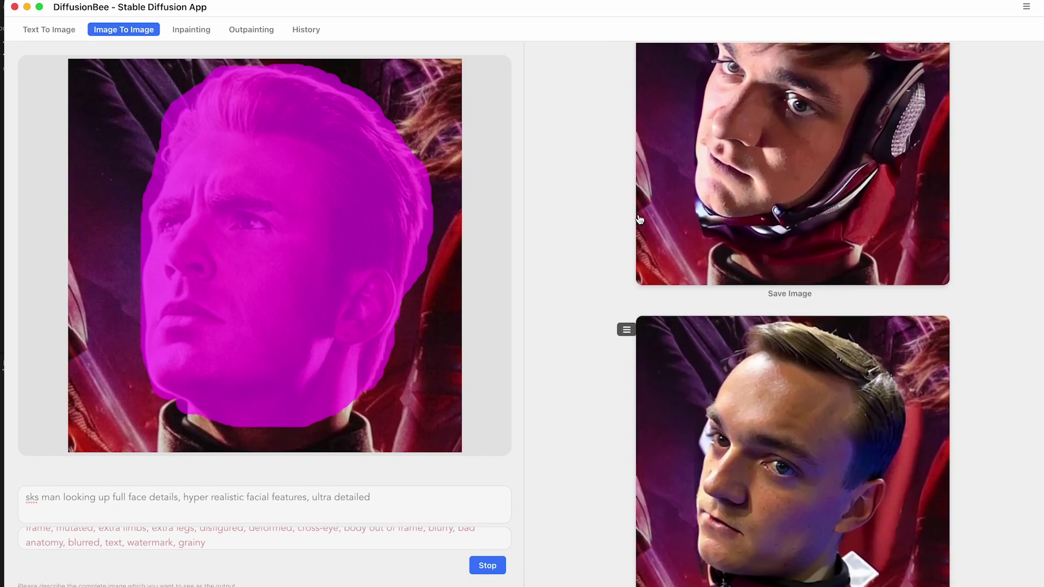
scroll(639, 218, "down", 8)
scroll(639, 219, "up", 3)
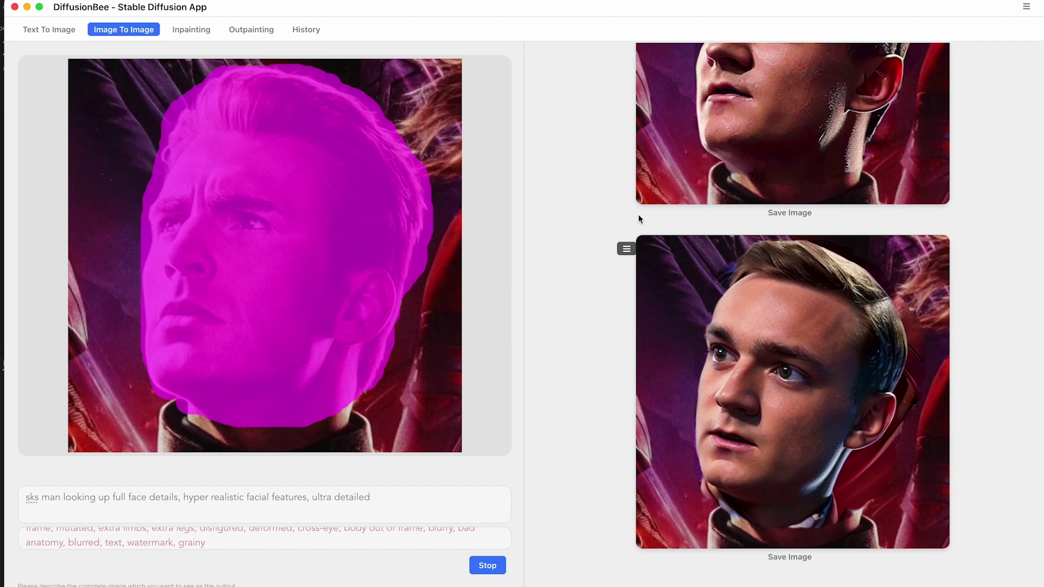
scroll(639, 218, "up", 5)
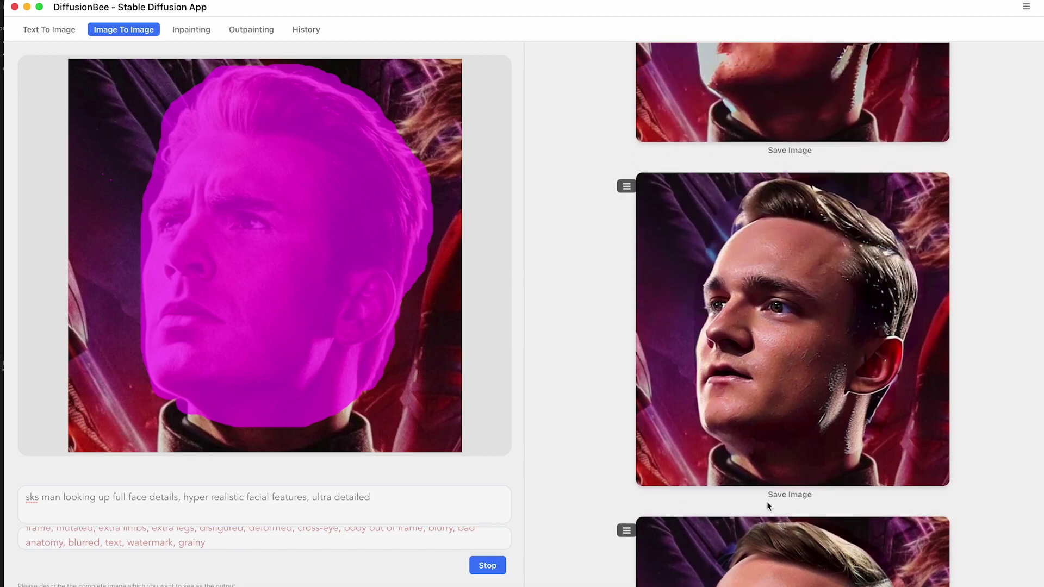
left_click(776, 352)
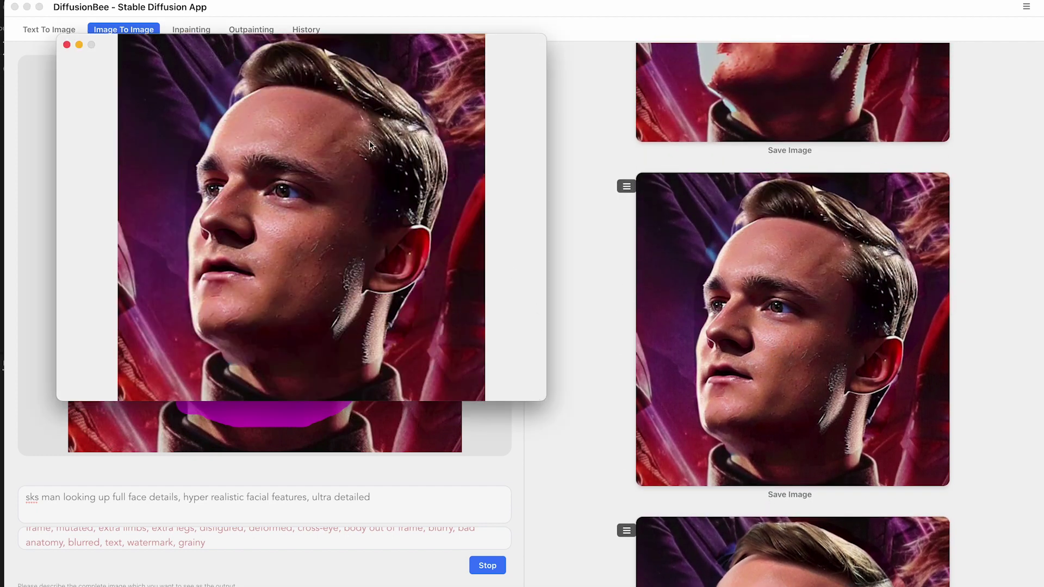
left_click_drag(105, 43, 538, 63)
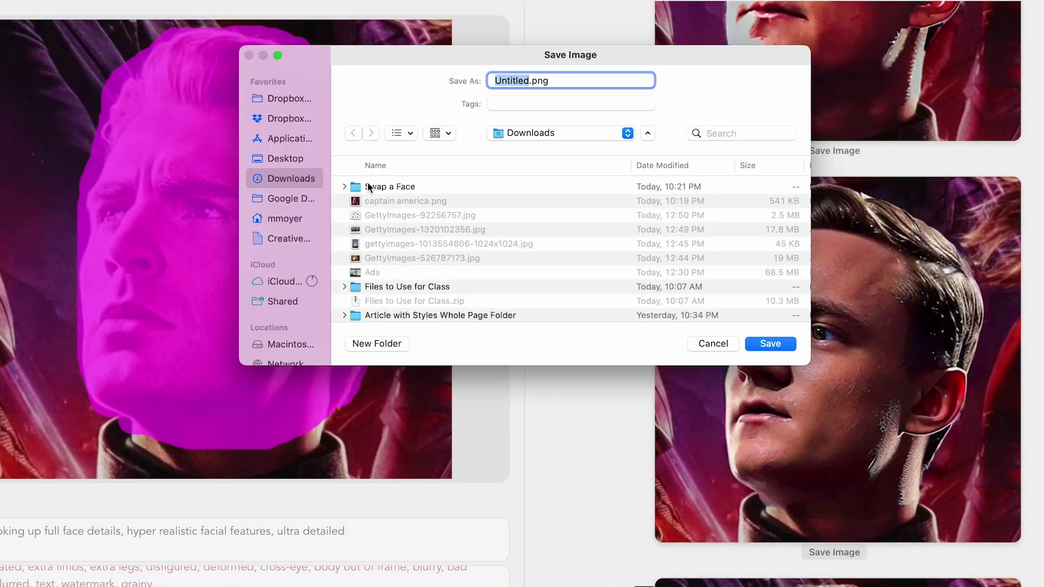
Save the chosen face as aaron-captain.png in the Swap a Face folder
double_click(367, 186)
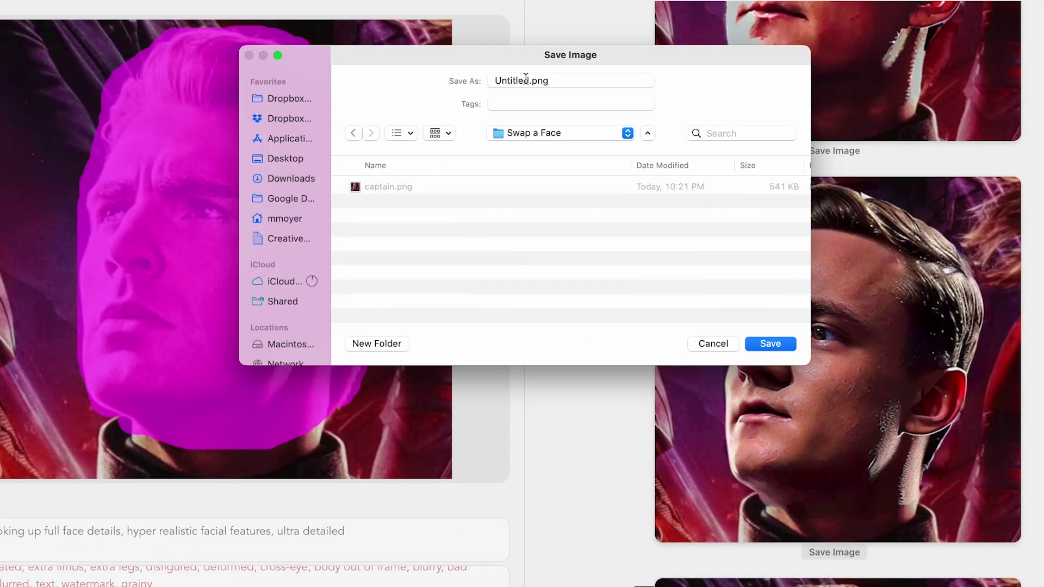
double_click(511, 81)
type("aaron captain")
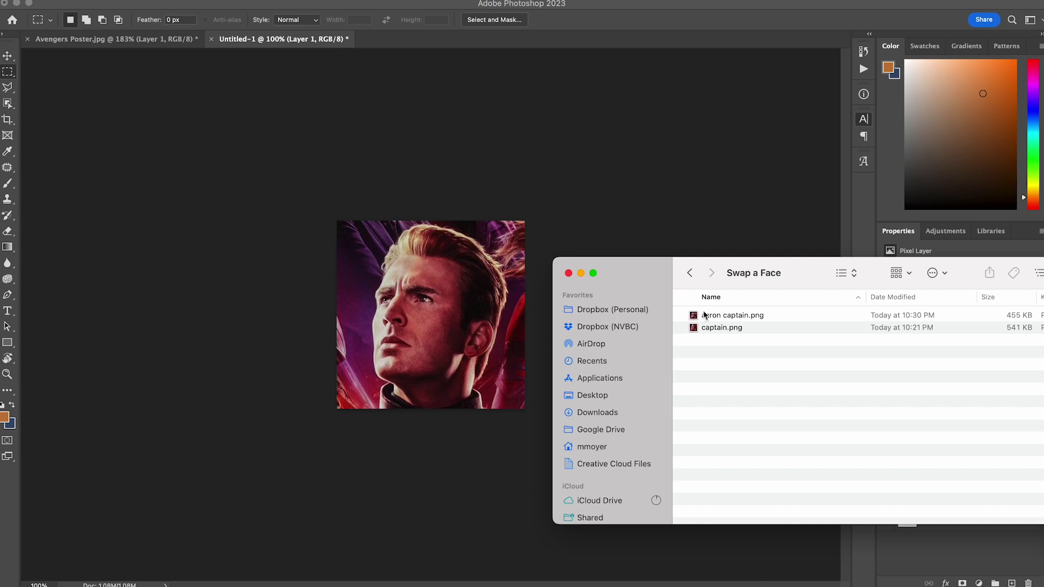
left_click(715, 318)
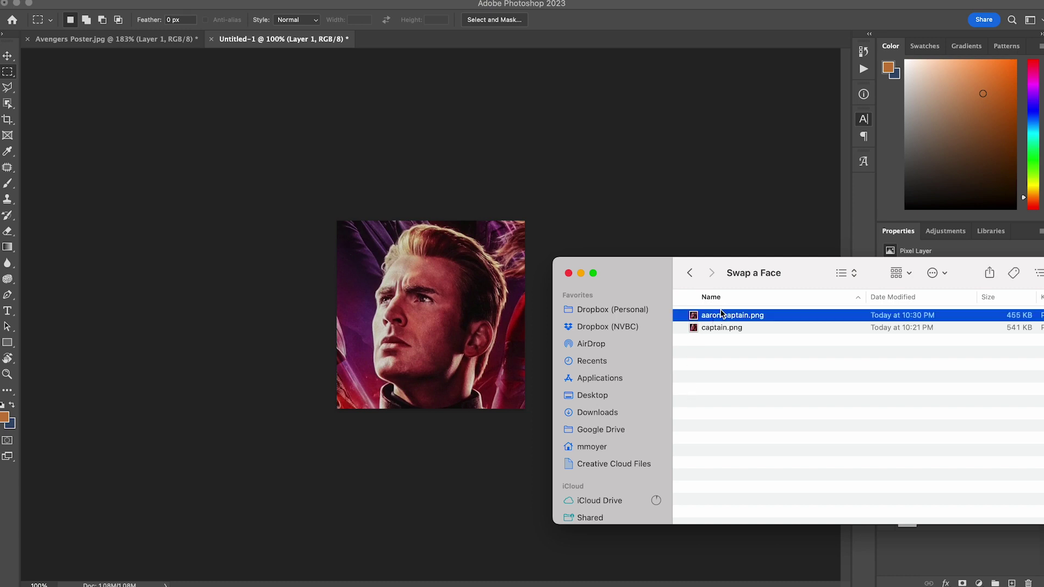
Place the generated face into the document, scale it to fill the canvas, and copy it
left_click_drag(721, 314, 442, 321)
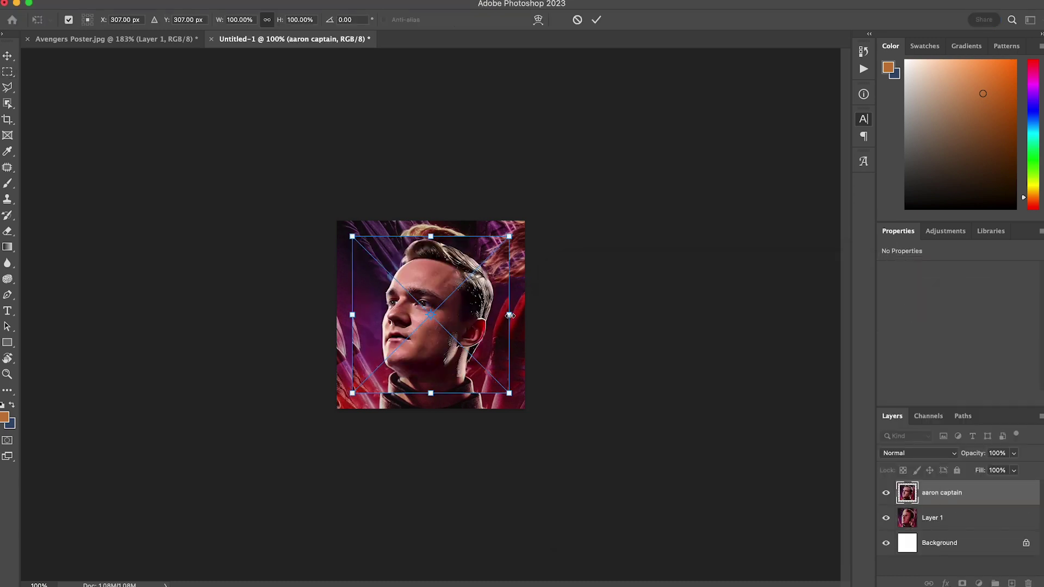
left_click_drag(509, 316, 524, 314)
key("Return")
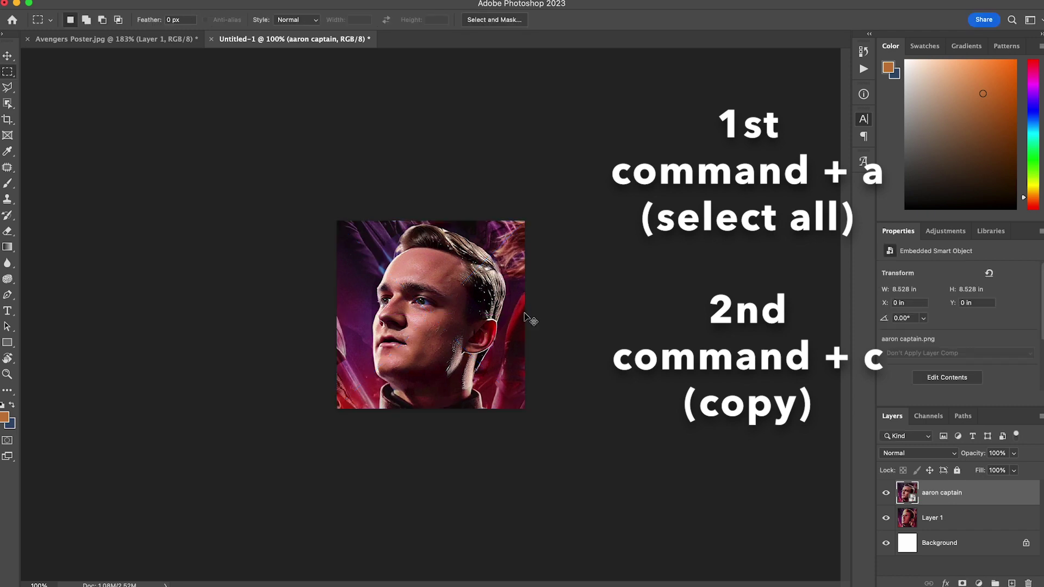
key("super+a")
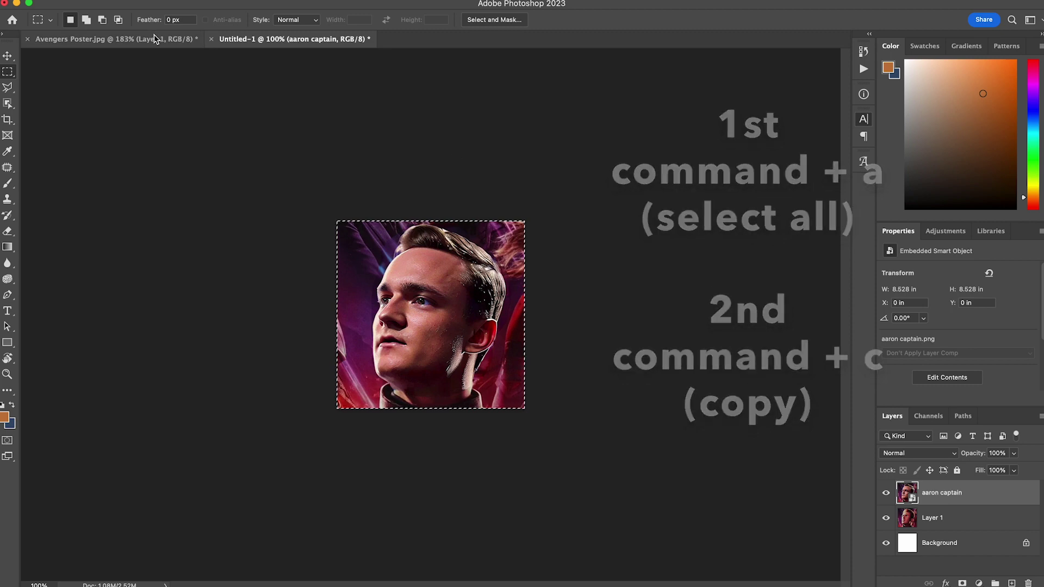
key("super+c")
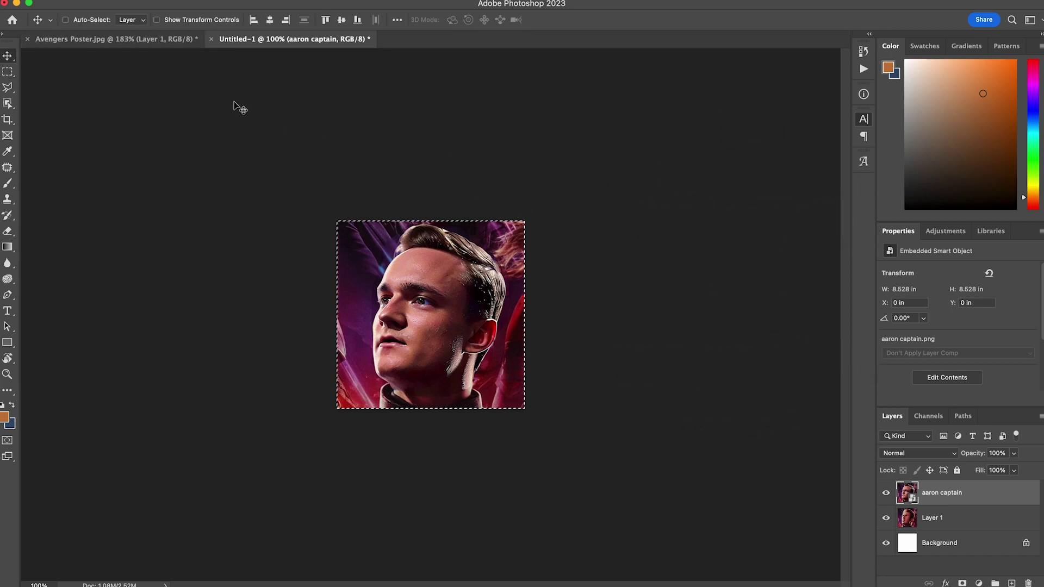
Paste the face into the Avengers poster selection as Layer 2 and toggle it to compare
left_click(163, 40)
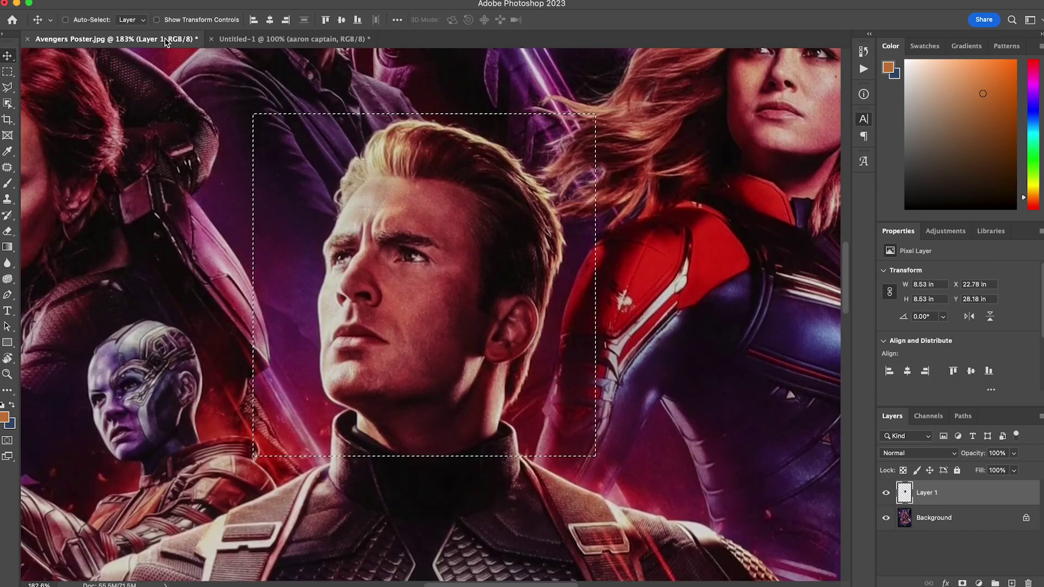
key("super+v")
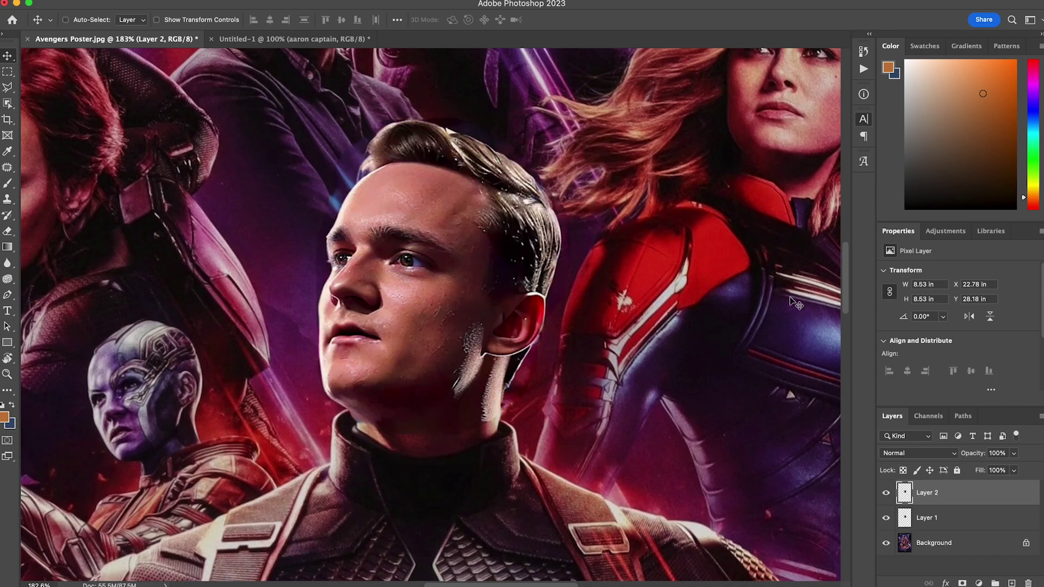
key("super")
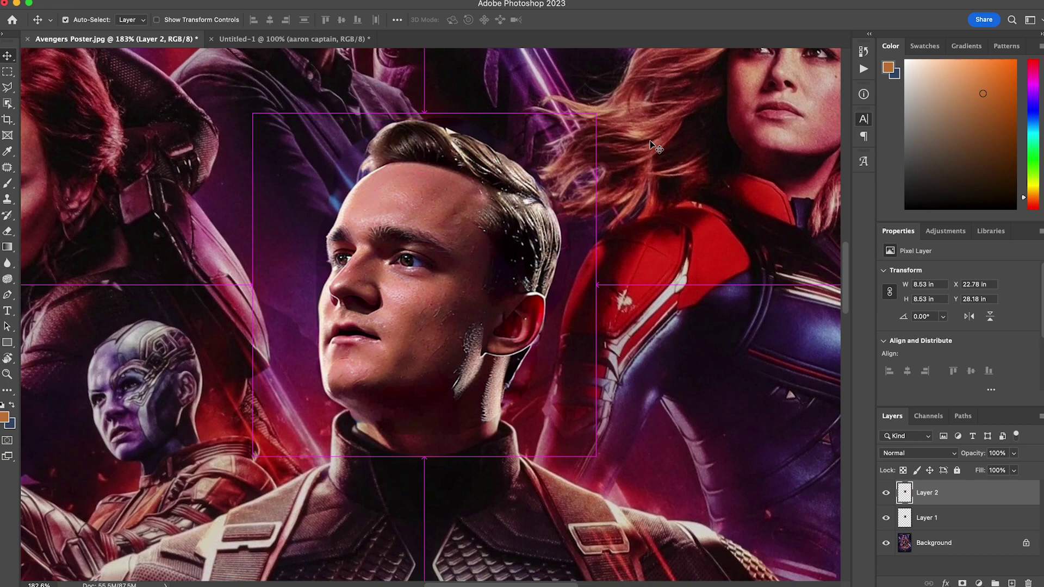
left_click_drag(571, 226, 534, 218)
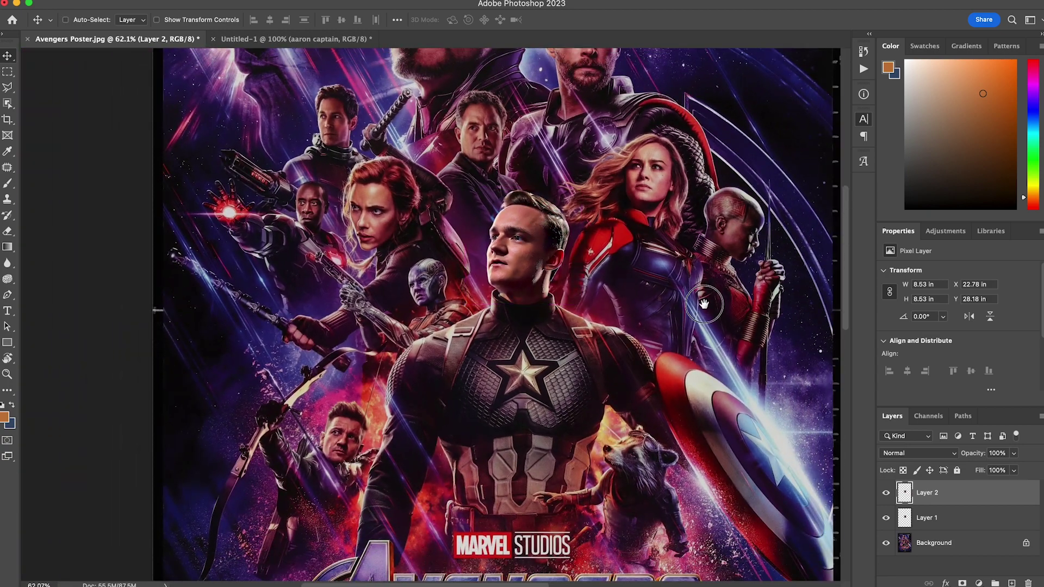
left_click_drag(646, 265, 592, 294)
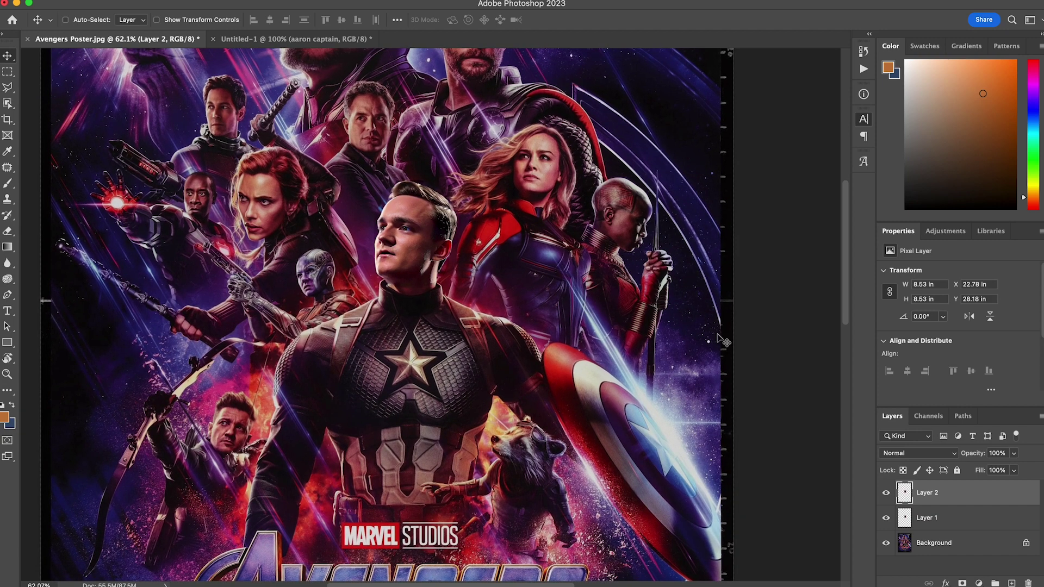
left_click(887, 496)
left_click(888, 497)
left_click(887, 497)
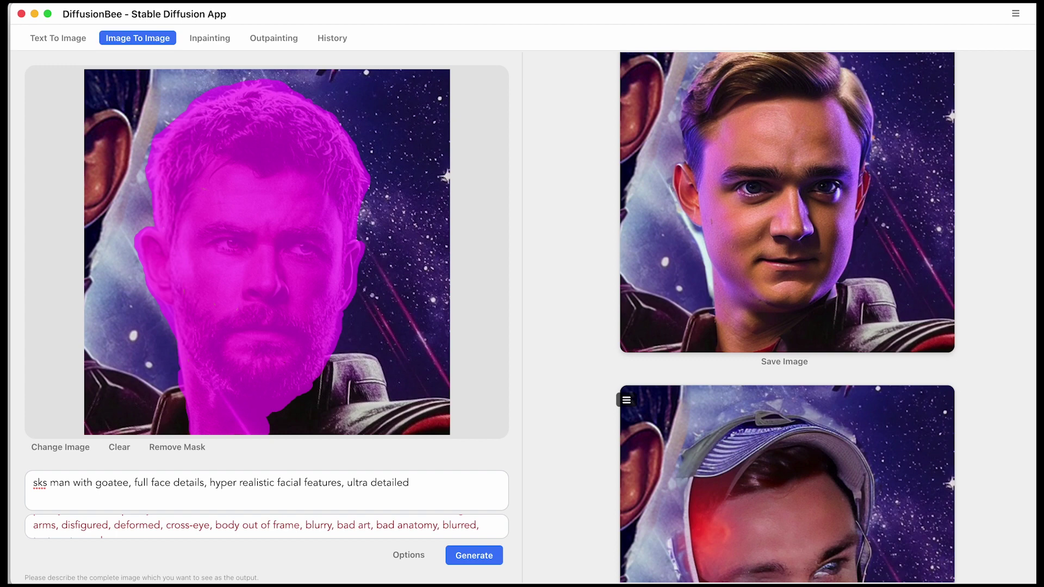
Load the generated Aaron thor.png from Movie Posters as the unmasked Image To Image input
key("super+Tab")
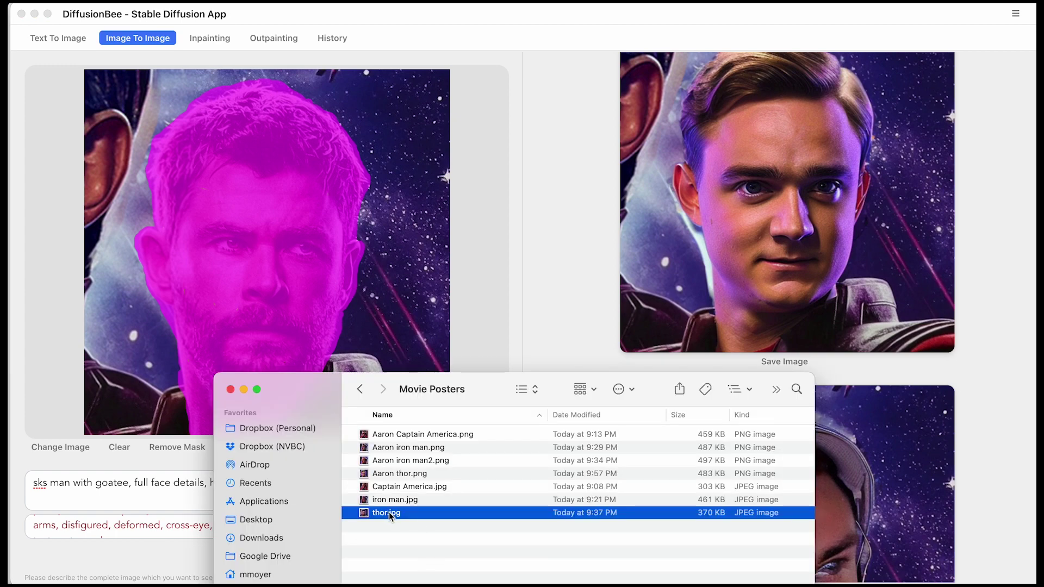
left_click_drag(256, 231, 256, 232)
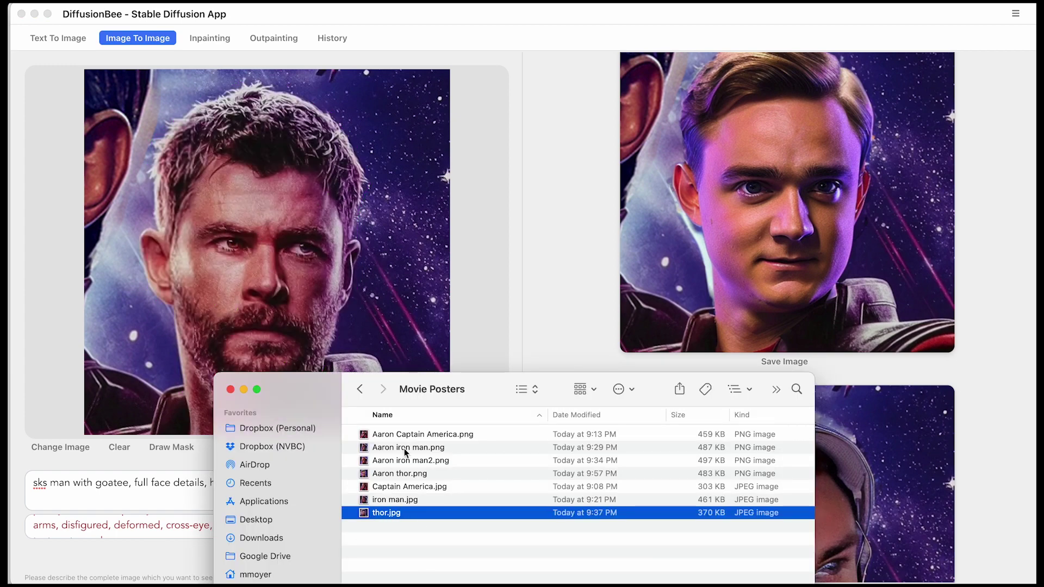
left_click(398, 504)
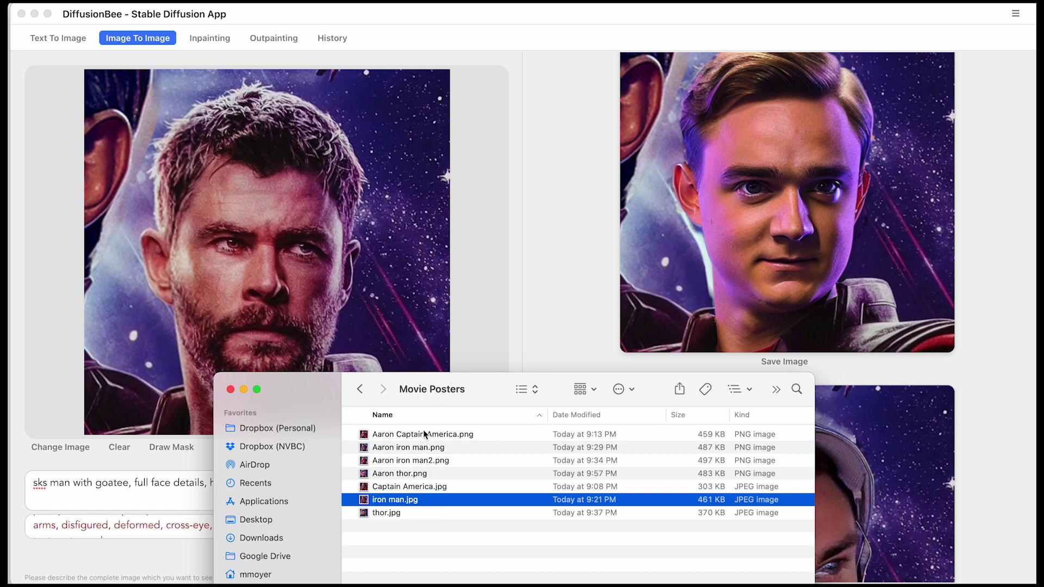
left_click(410, 478)
key("space")
key("space")
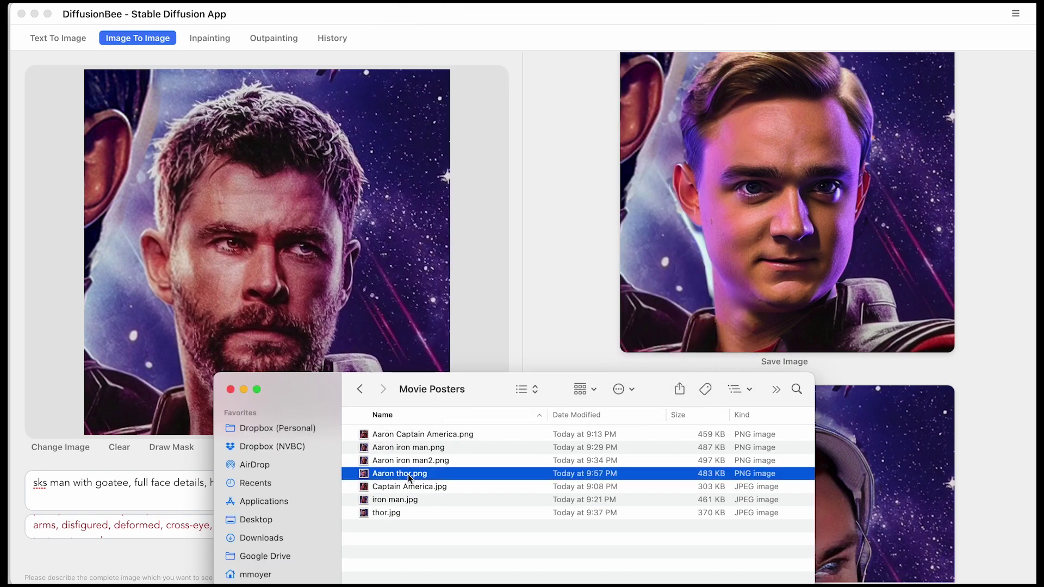
left_click_drag(410, 479, 279, 251)
left_click(449, 291)
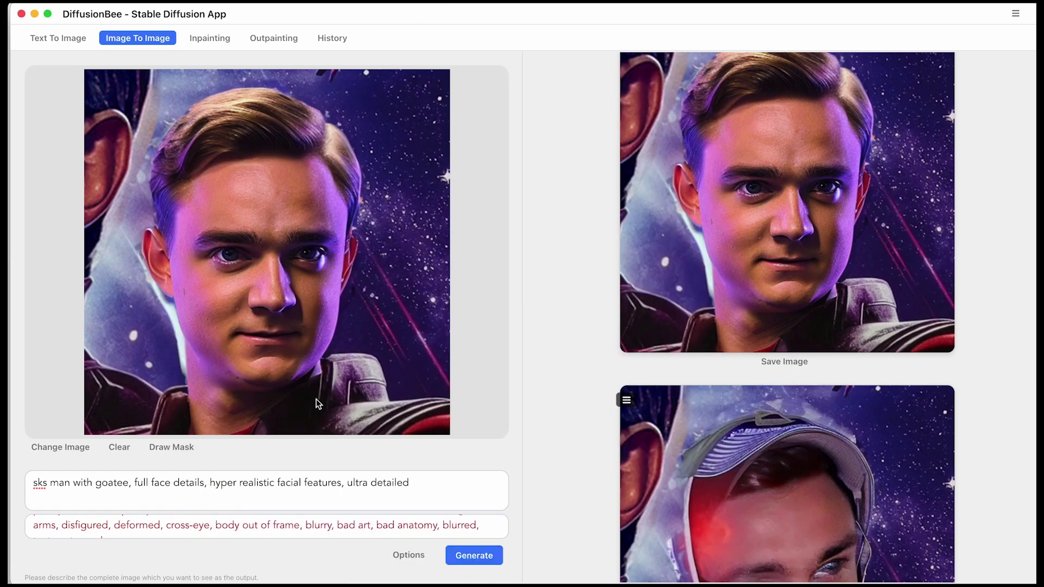
Mask around the mouth and chin, and generate a 'goatee' version of the face
left_click_drag(227, 336, 273, 320)
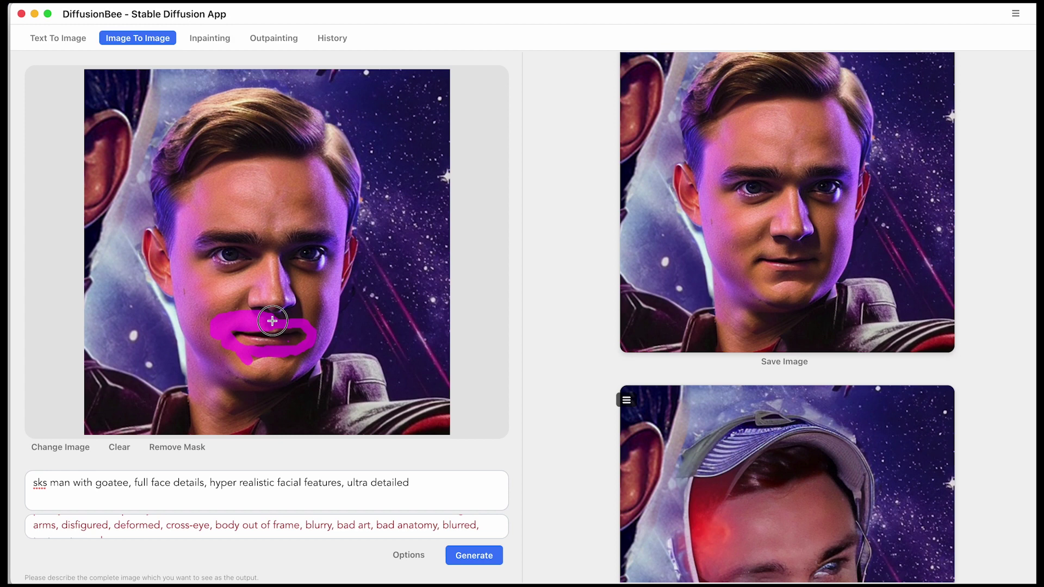
left_click_drag(289, 369, 248, 380)
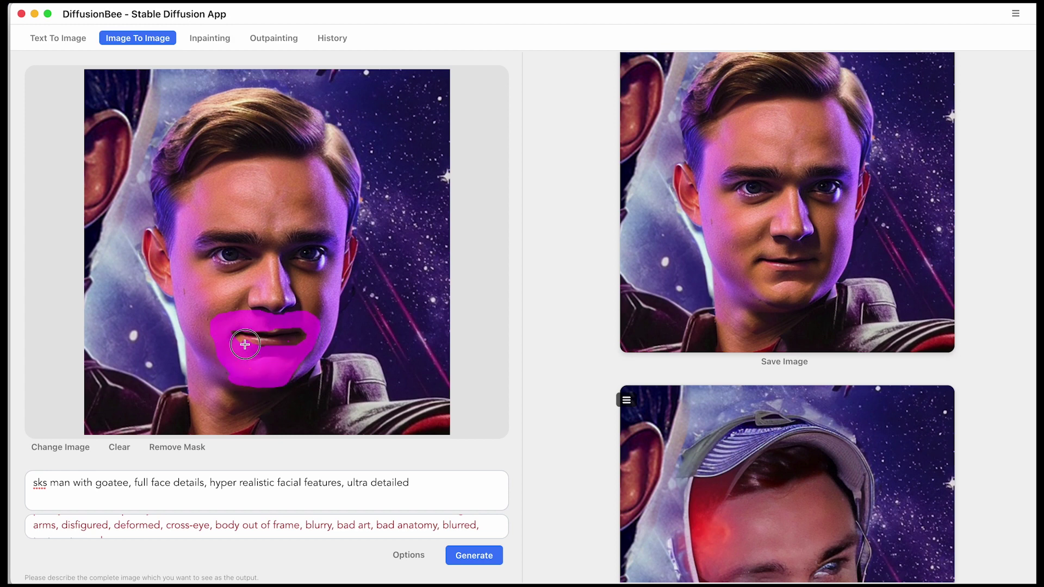
left_click_drag(33, 483, 408, 482)
type("goatee")
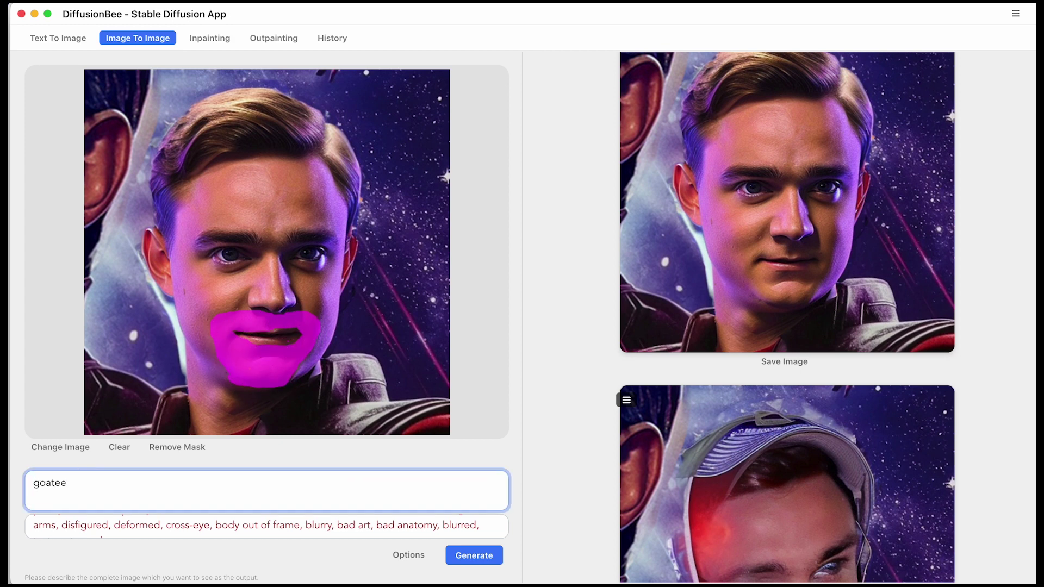
left_click(474, 555)
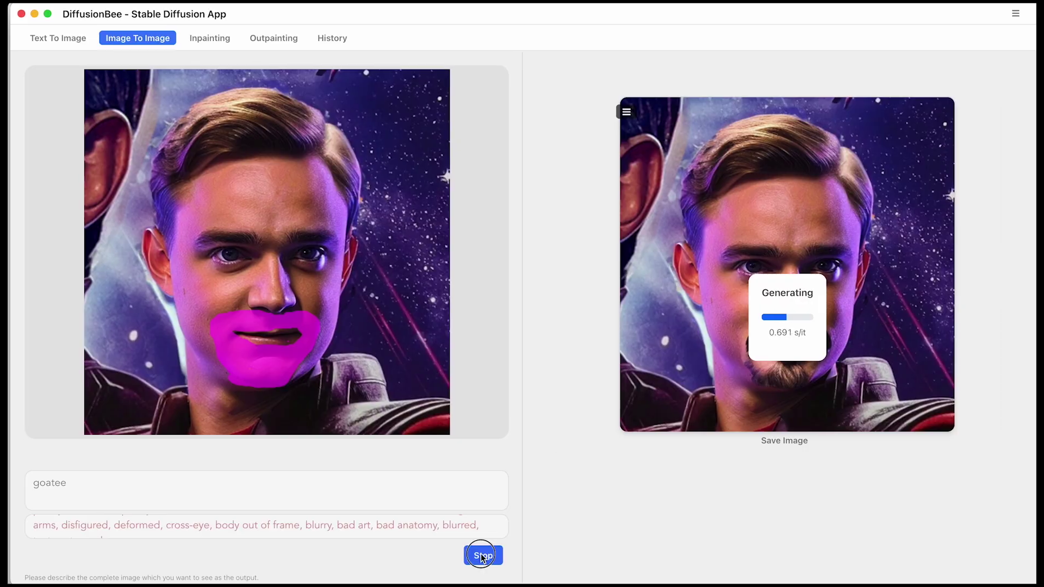
Extend the mask along both cheeks and jaw, and generate a full-beard version
left_click_drag(34, 482, 75, 487)
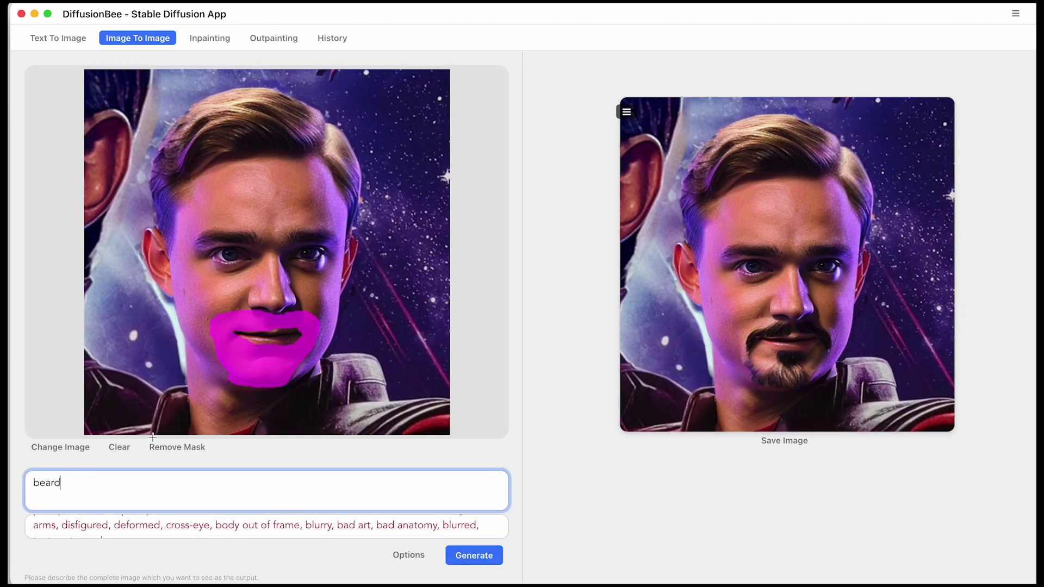
mouse_move(223, 371)
left_mouse_down()
mouse_move(185, 322)
mouse_move(193, 311)
left_mouse_up()
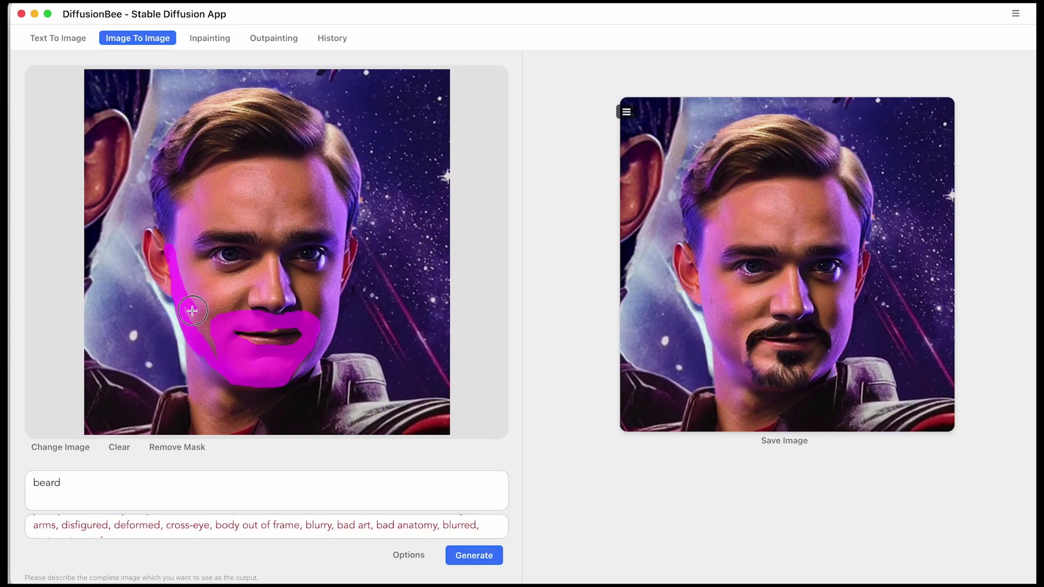
mouse_move(258, 372)
left_mouse_down()
mouse_move(306, 365)
mouse_move(332, 330)
left_mouse_up()
left_click(474, 555)
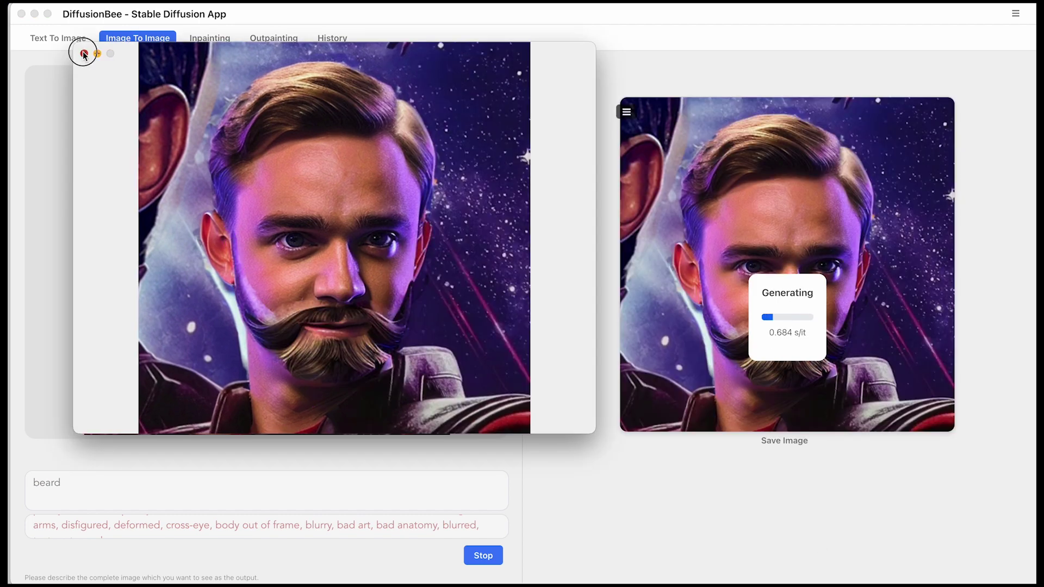
type("de")
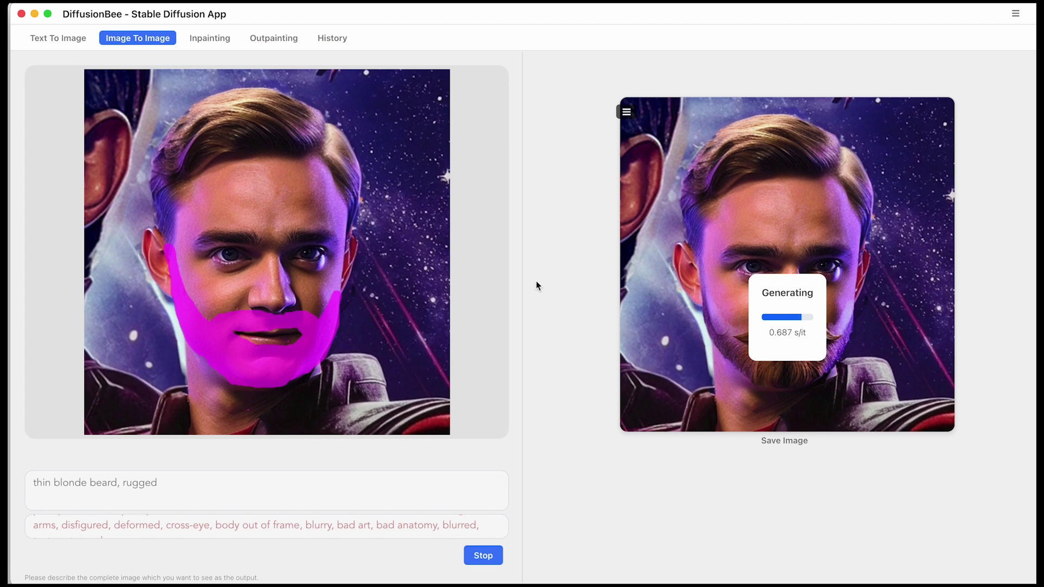
Toggle the bearded face layer on the poster to compare it with the original
scroll(813, 212, "down", 5)
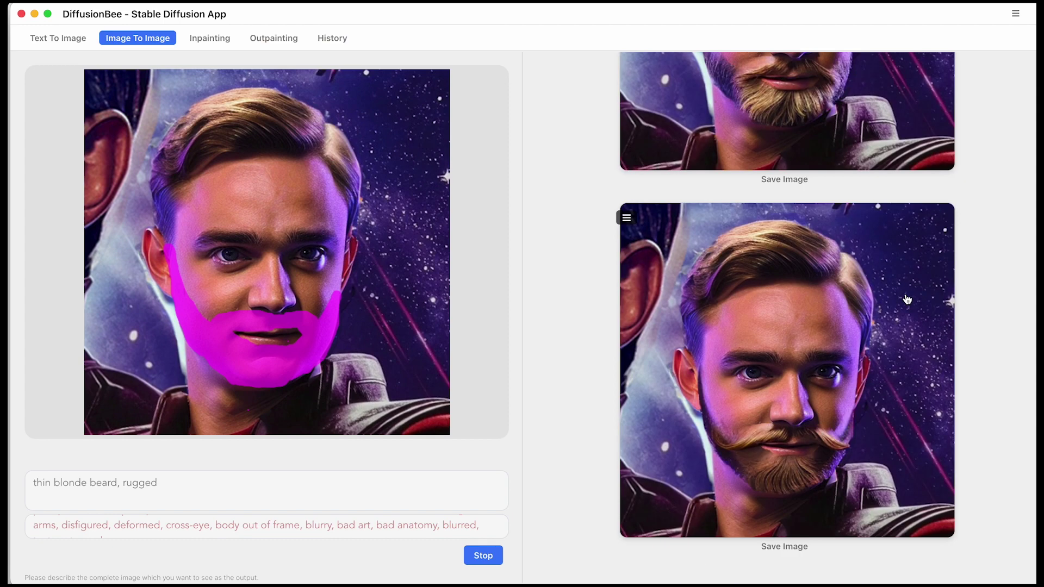
scroll(907, 301, "down", 3)
scroll(907, 299, "down", 4)
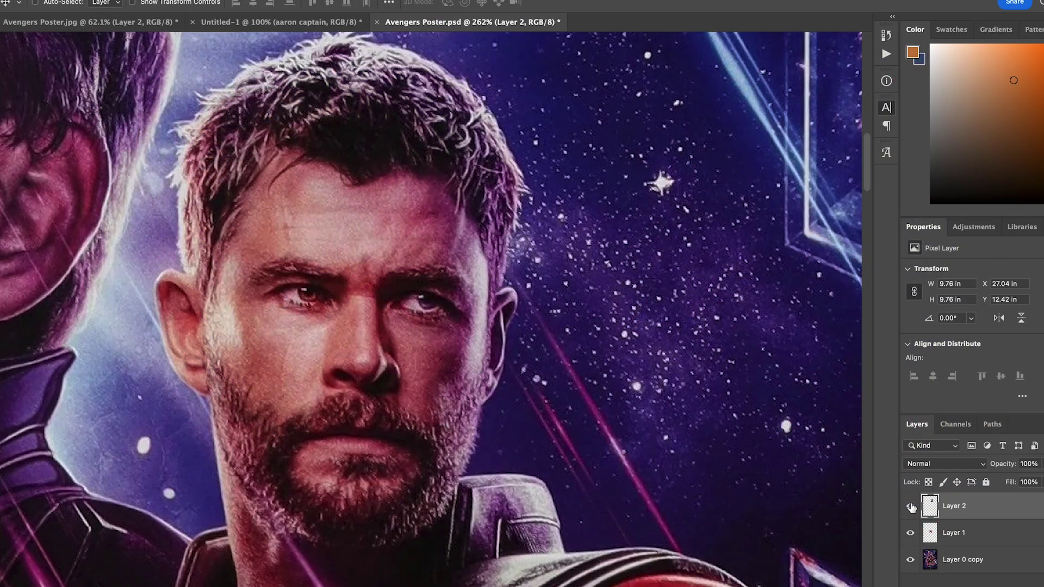
left_click(911, 506)
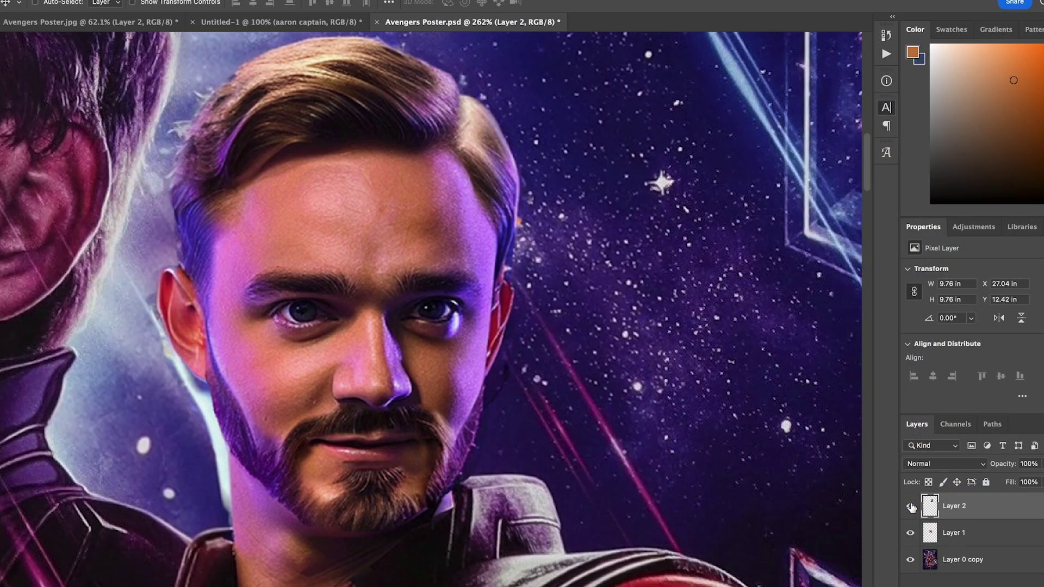
left_click(911, 507)
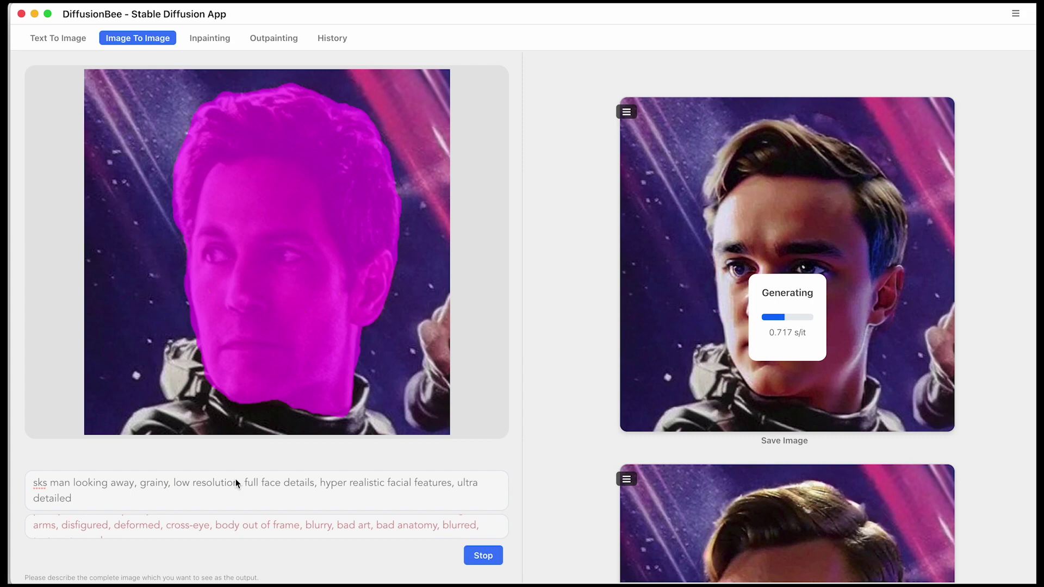
Enlarge the first generated space-suit face and move its preview to the right of the input image
scroll(628, 402, "down", 5)
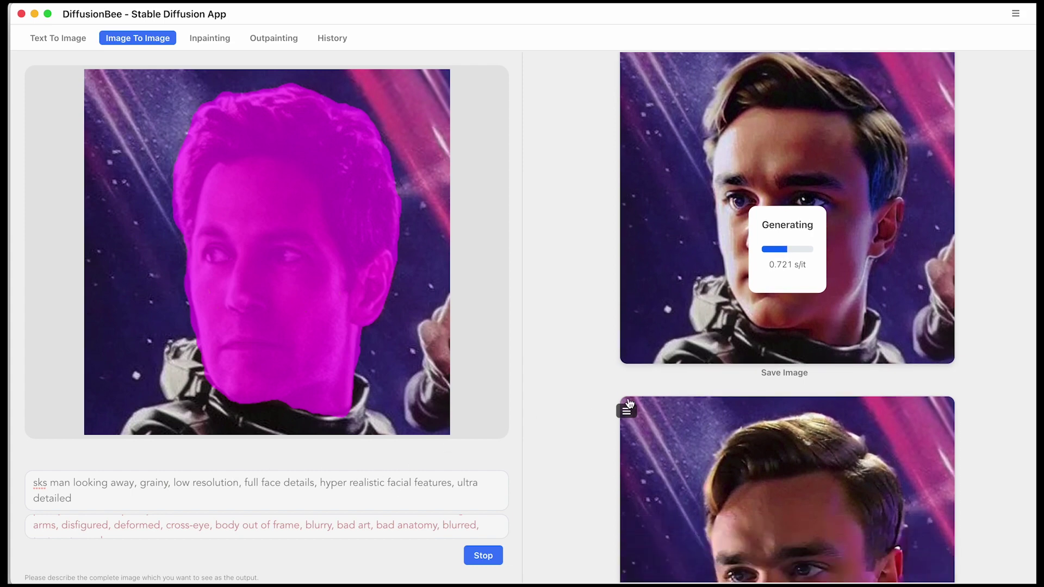
scroll(628, 398, "up", 5)
left_click(686, 301)
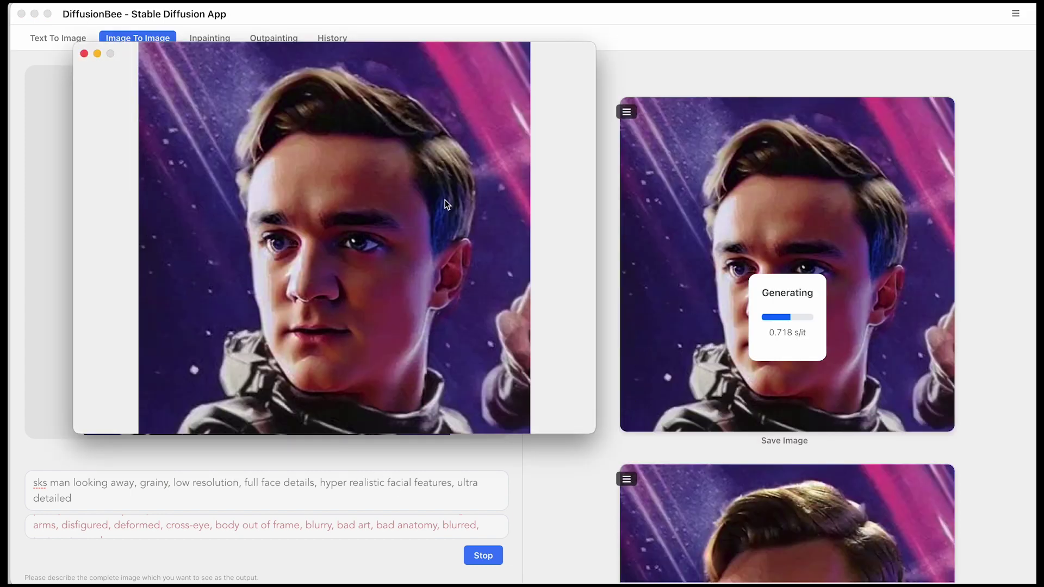
left_click_drag(94, 94, 507, 93)
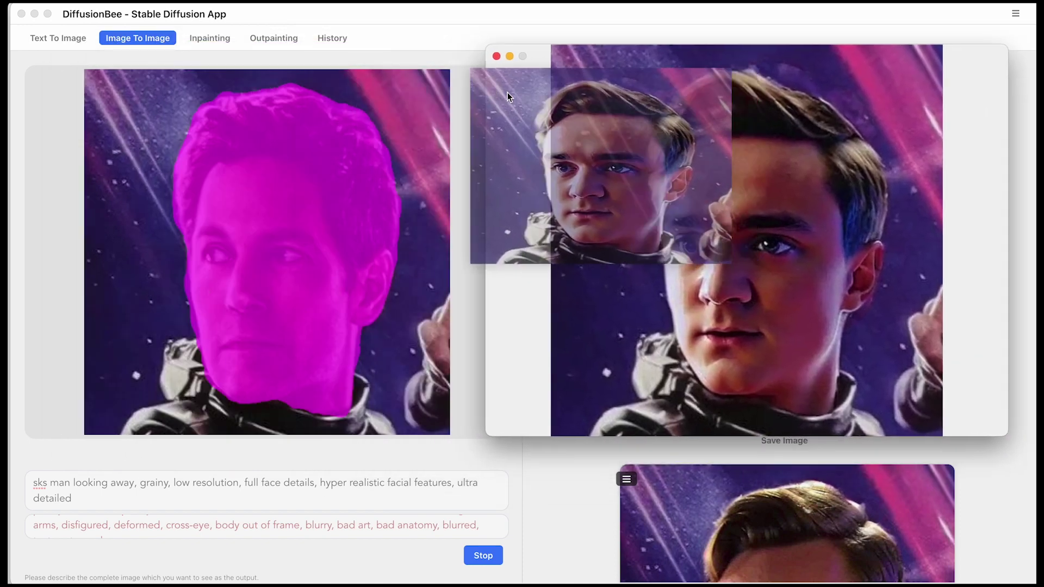